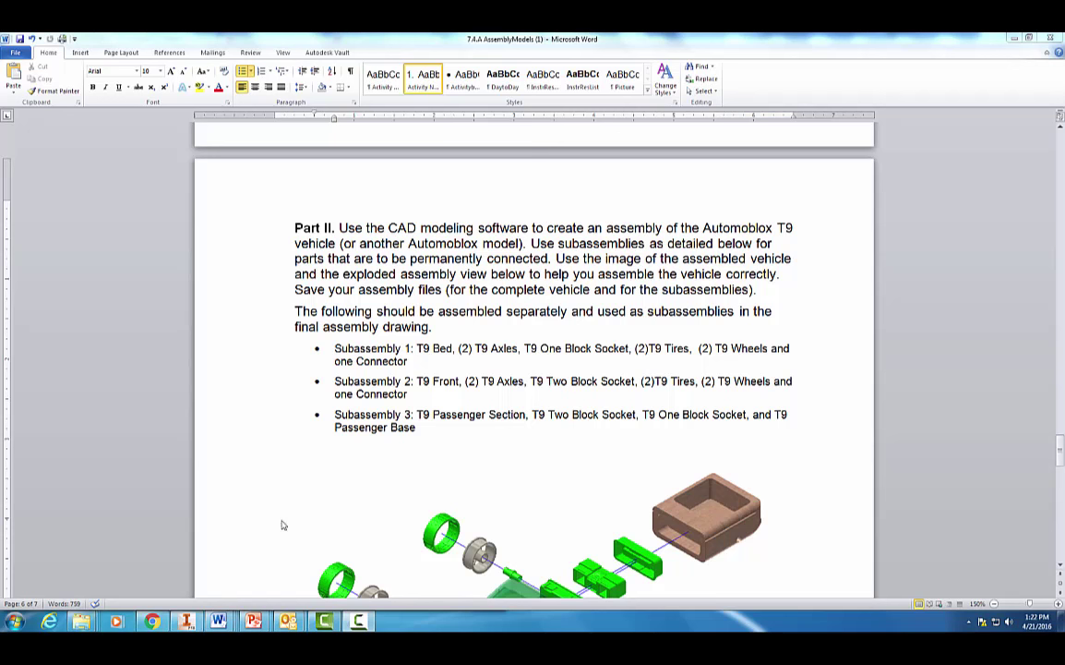
# - Switch to Autodesk Inventor and create a new assembly from the English Standard (in).iam template
pyautogui.click(187, 621)
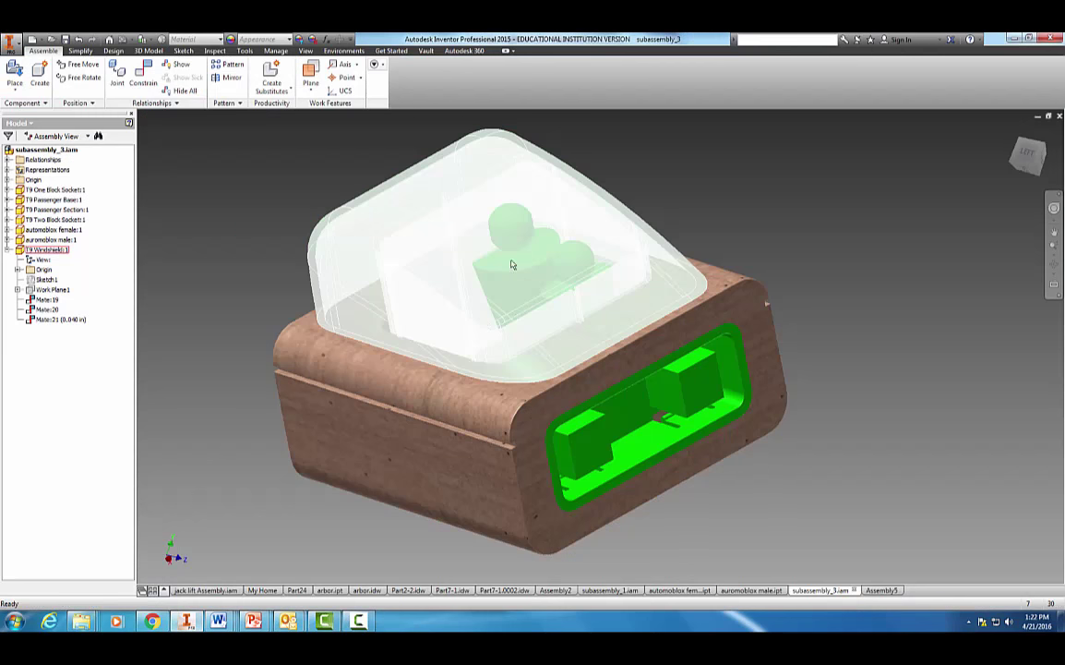
pyautogui.click(863, 280)
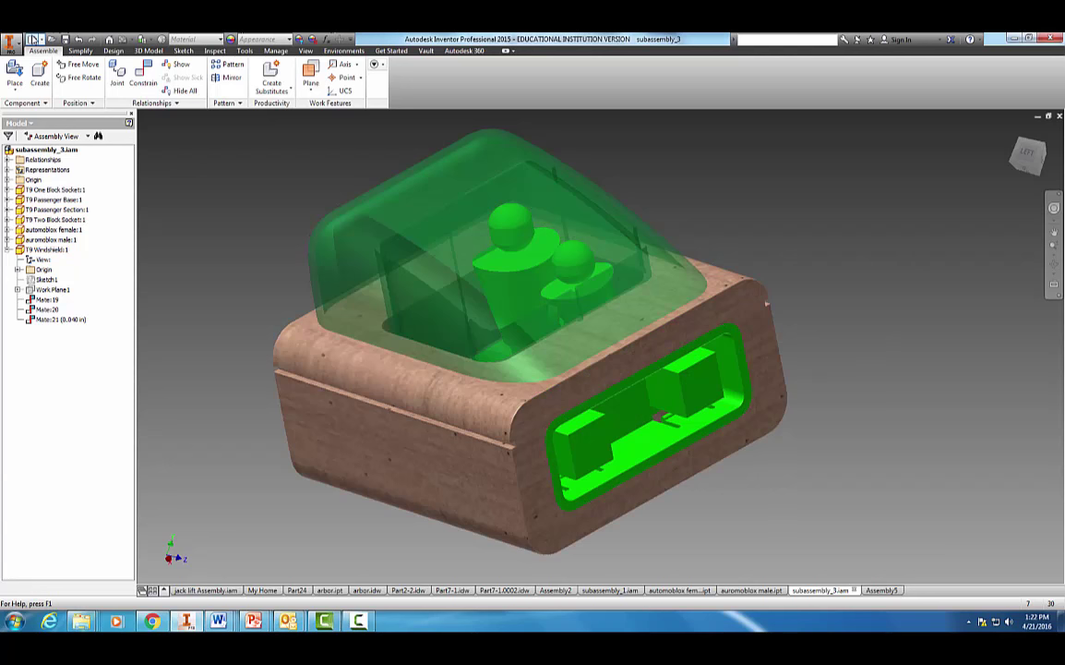
pyautogui.click(9, 43)
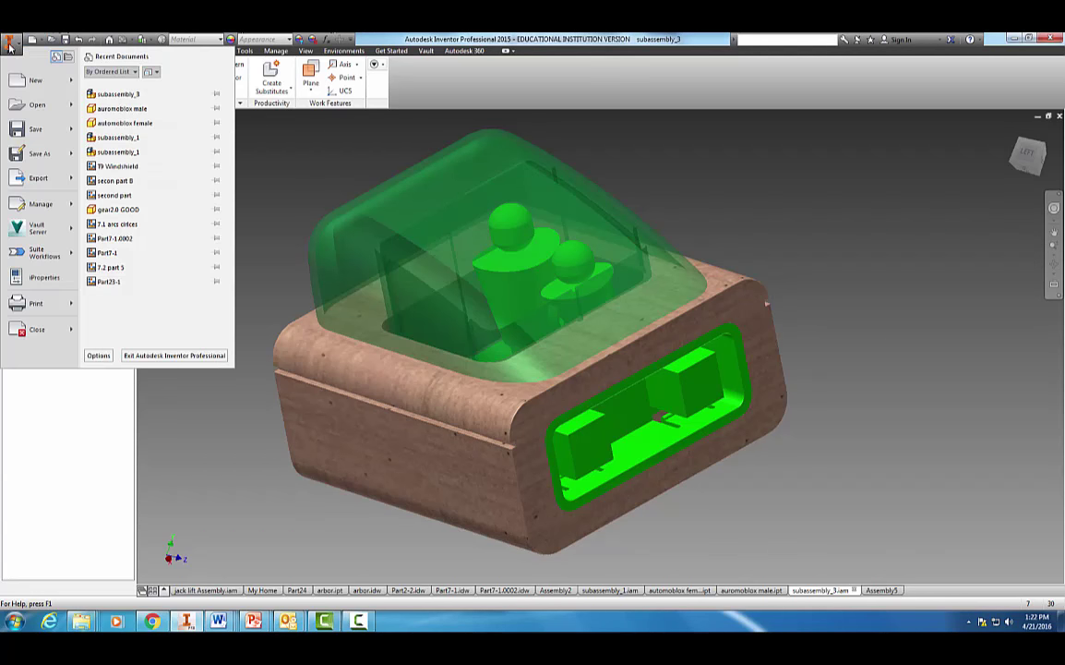
pyautogui.click(31, 80)
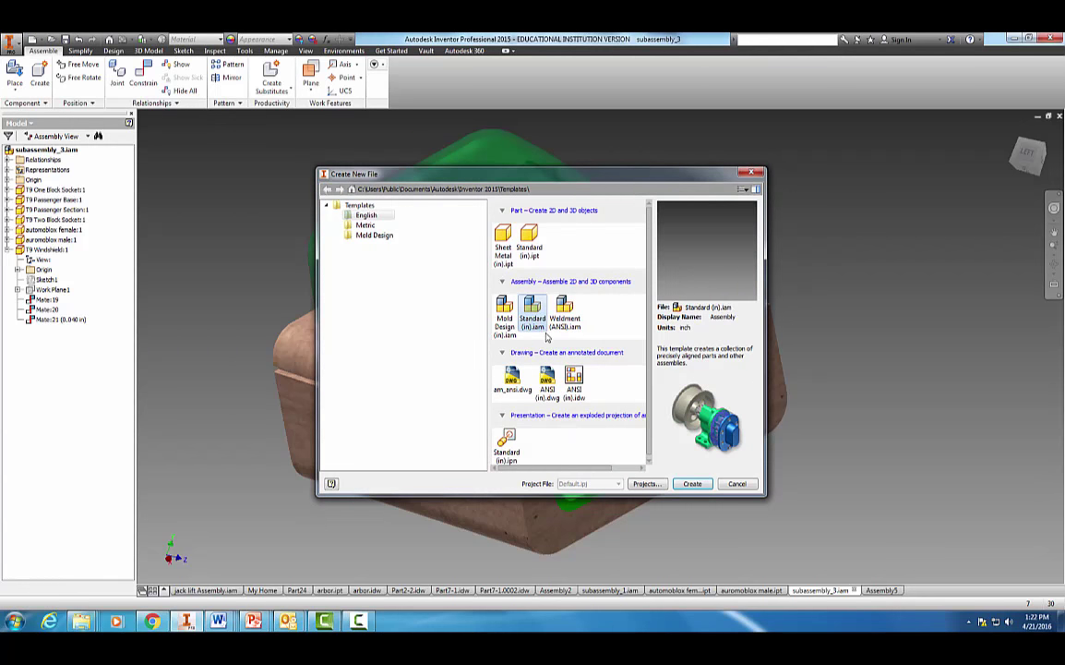
pyautogui.click(696, 487)
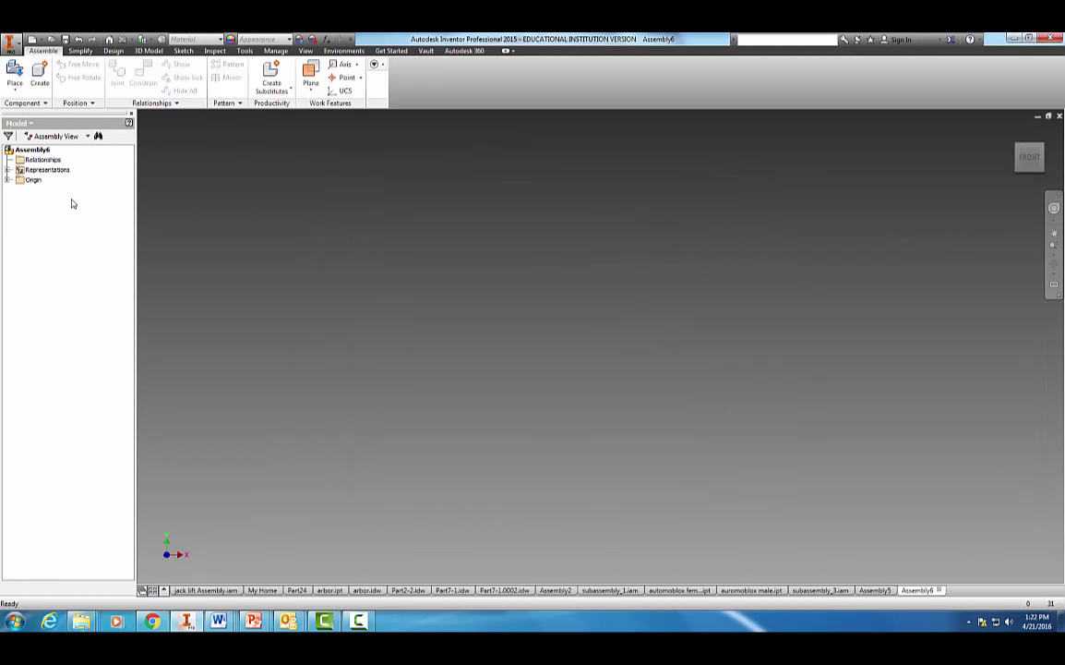
# - Place one each of the T9 One Block Socket, Passenger Base, Passenger Section, Two Block Socket and Windshield in the assembly
pyautogui.click(15, 72)
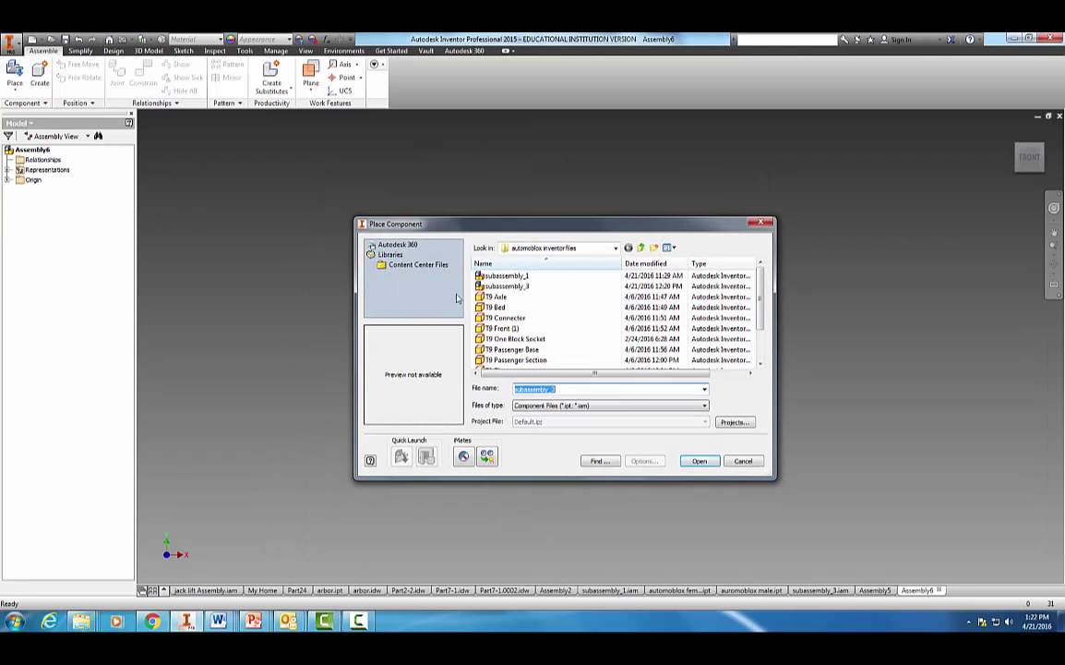
pyautogui.click(534, 350)
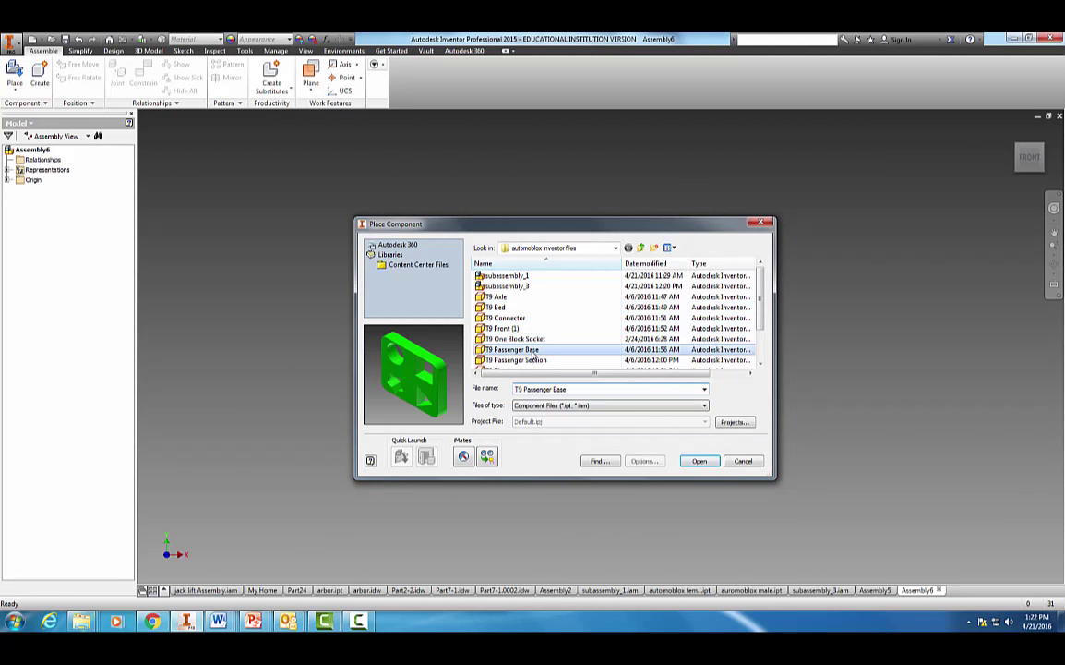
pyautogui.keyDown('ctrl'); pyautogui.click(540, 360); pyautogui.keyUp('ctrl')
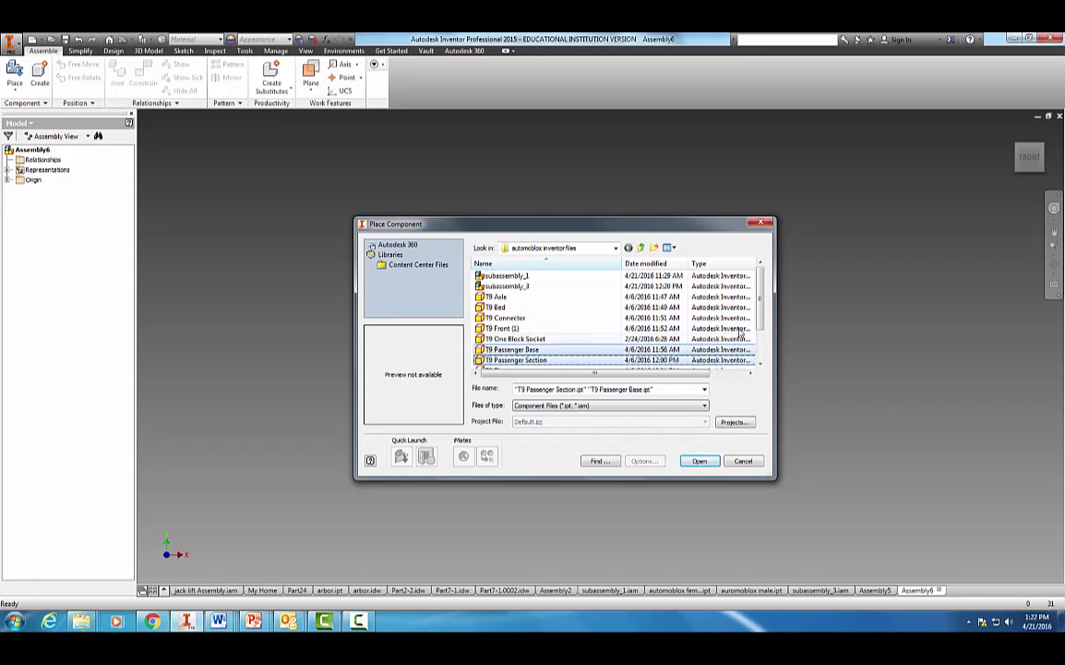
pyautogui.scroll(-1, 763, 317)
pyautogui.scroll(-1, 763, 318)
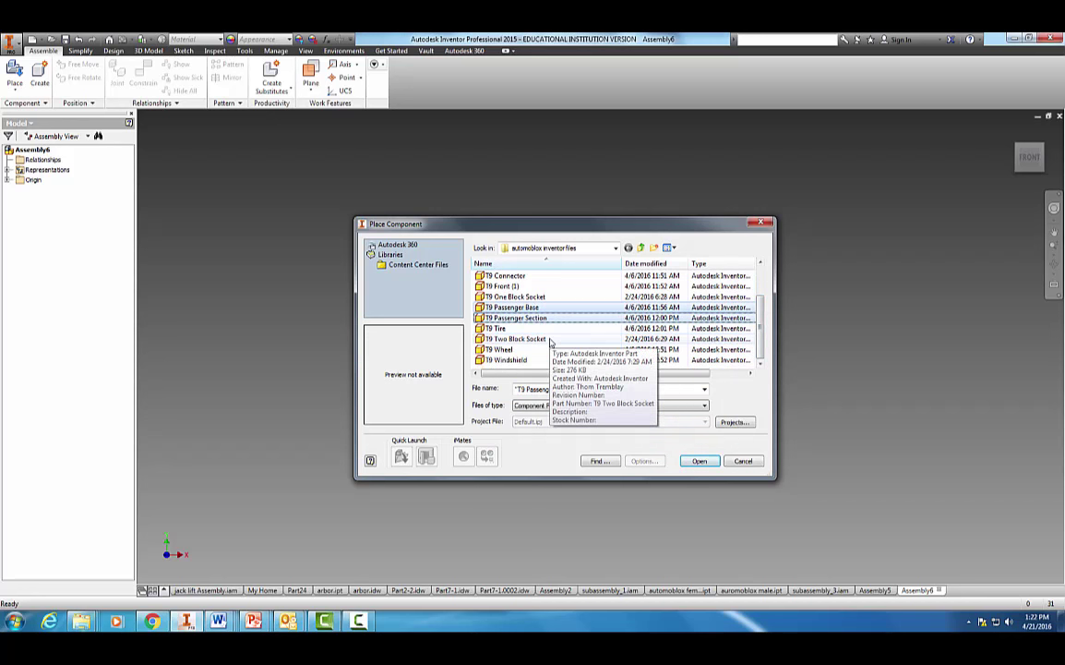
pyautogui.keyDown('ctrl'); pyautogui.click(526, 339); pyautogui.keyUp('ctrl')
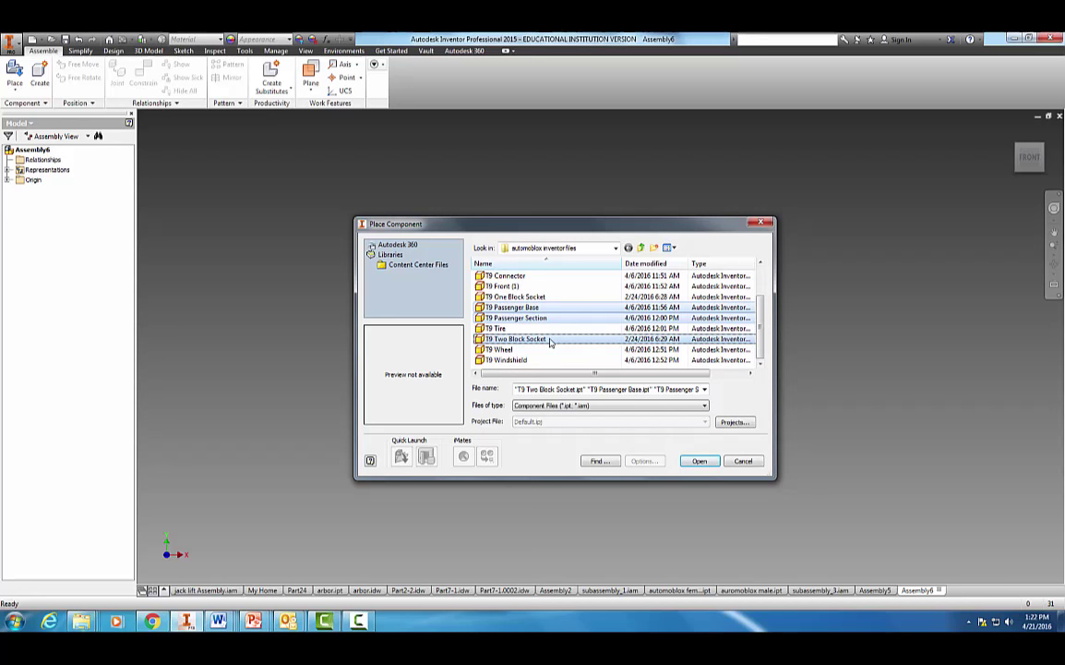
pyautogui.keyDown('ctrl'); pyautogui.click(526, 297); pyautogui.keyUp('ctrl')
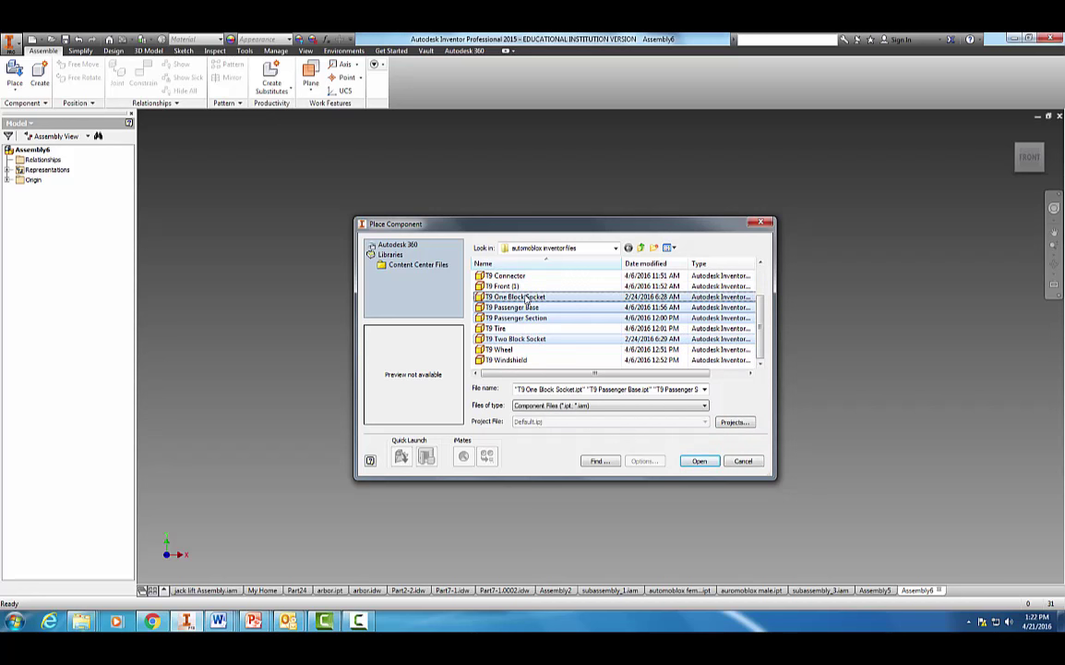
pyautogui.keyDown('ctrl'); pyautogui.click(506, 360); pyautogui.keyUp('ctrl')
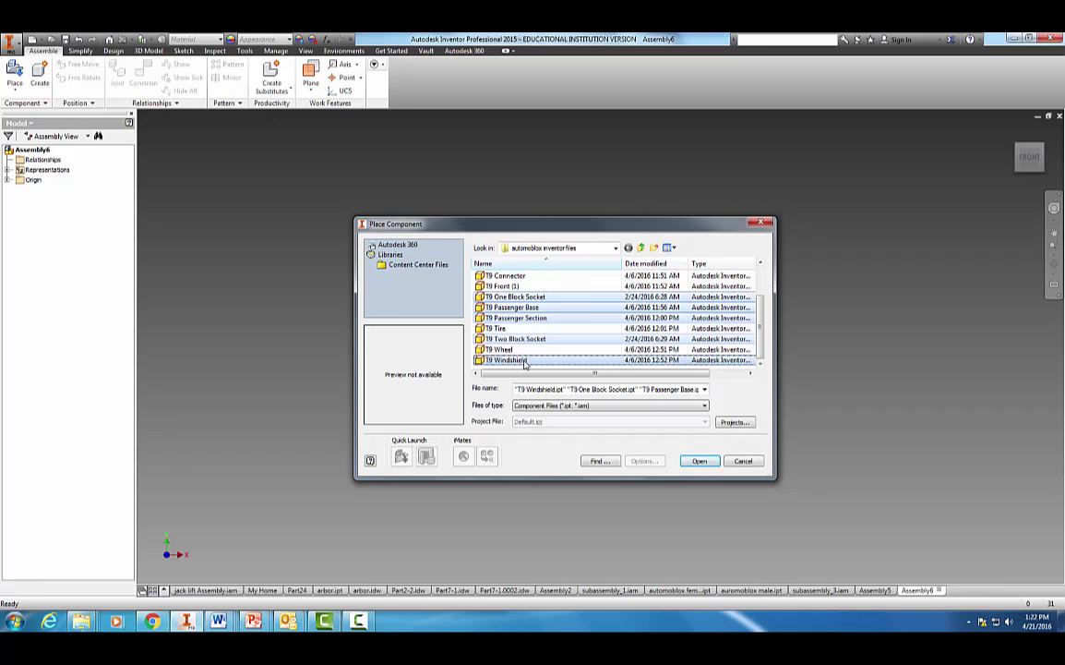
pyautogui.scroll(2, 761, 309)
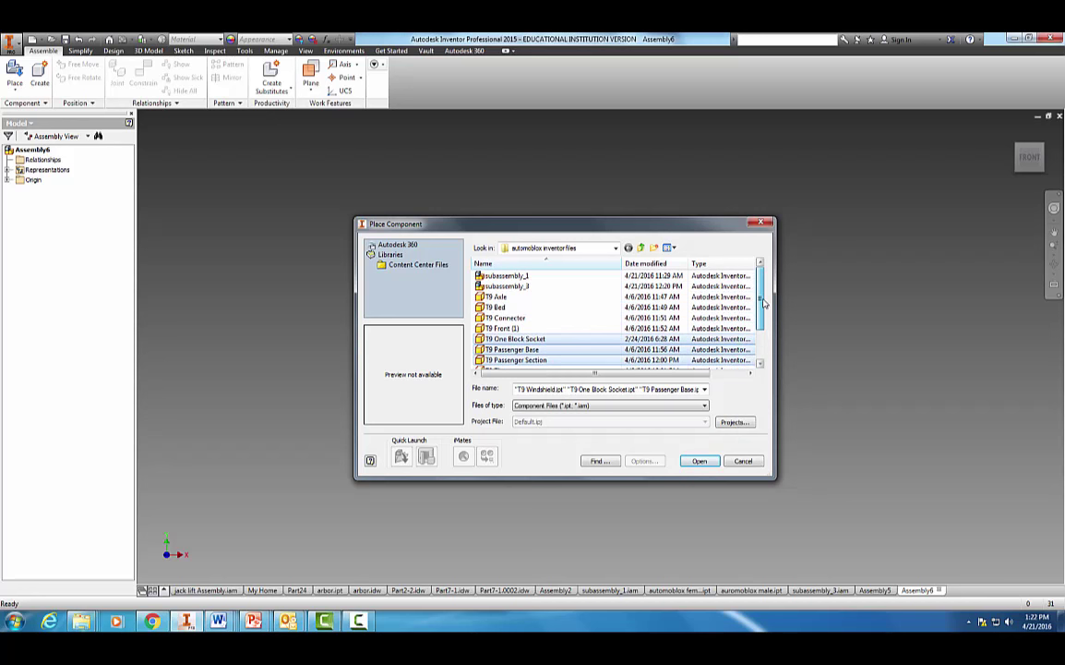
pyautogui.click(700, 461)
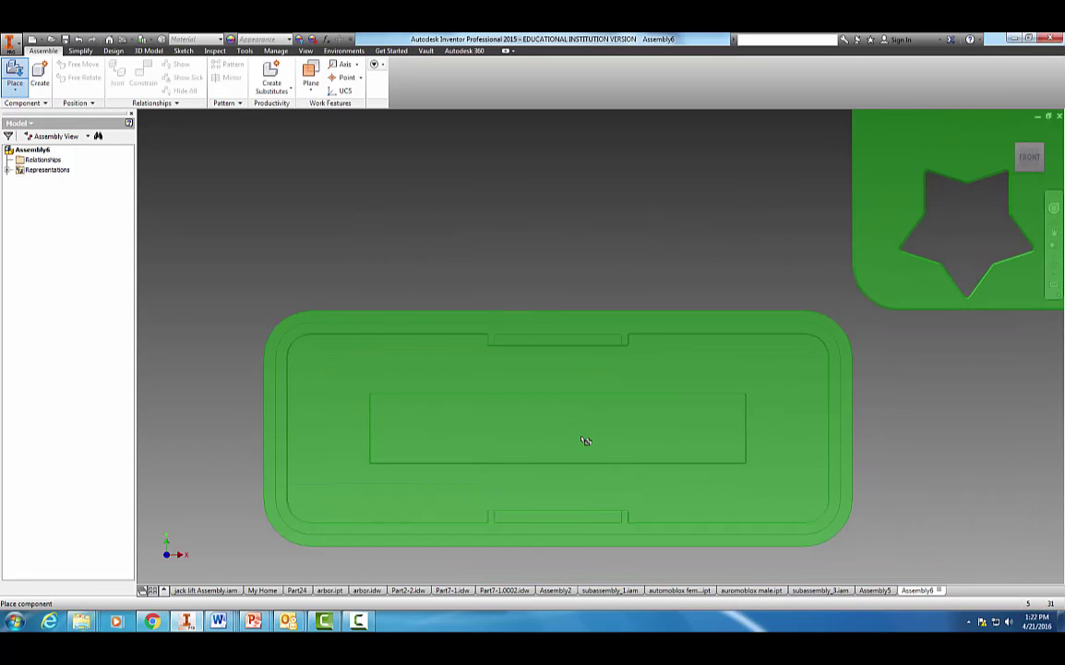
pyautogui.click(594, 437)
pyautogui.press('Escape')
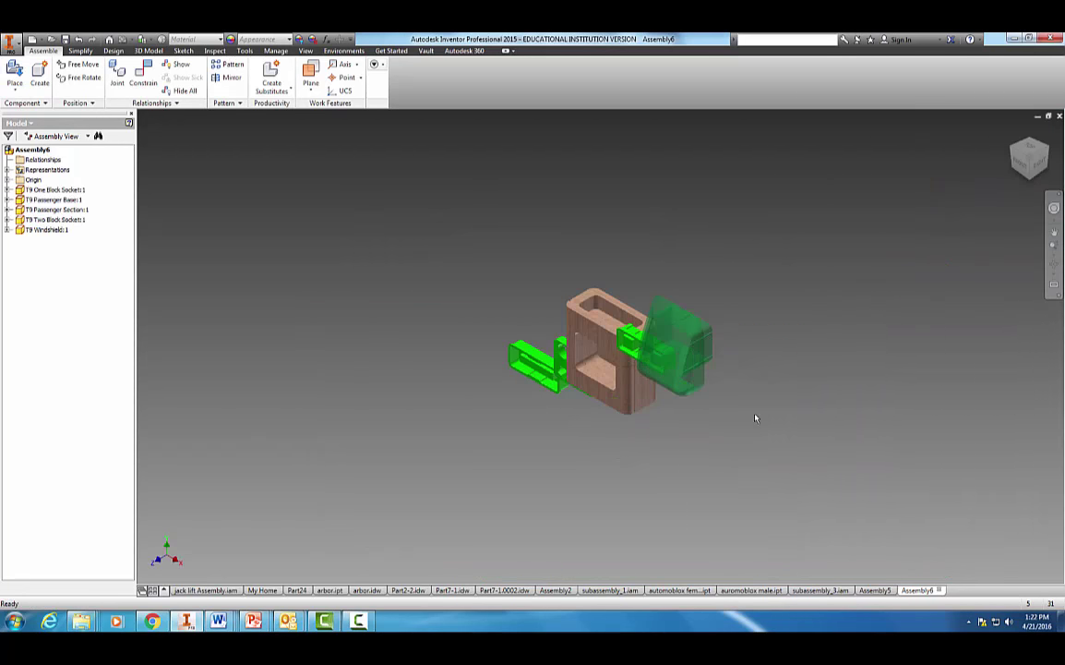
# - Ground the wooden T9 Passenger Section so it stays fixed in the assembly
pyautogui.keyDown('shift'); pyautogui.moveTo(694, 461); pyautogui.dragTo(771, 366, button='middle'); pyautogui.keyUp('shift')
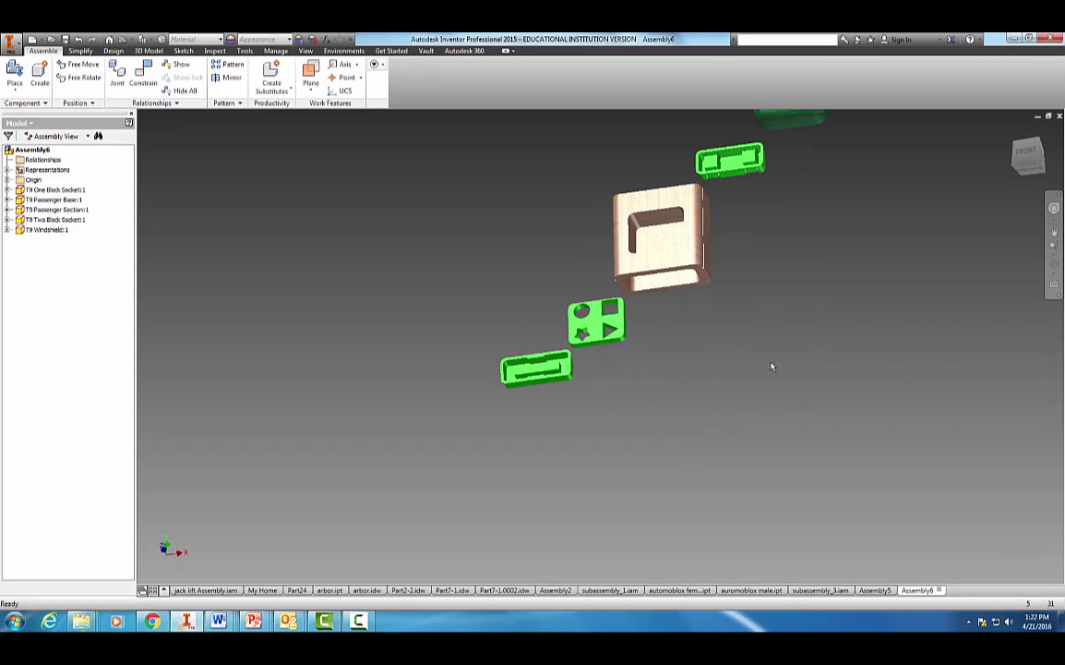
pyautogui.keyDown('shift'); pyautogui.moveTo(857, 283); pyautogui.dragTo(860, 328, button='middle'); pyautogui.keyUp('shift')
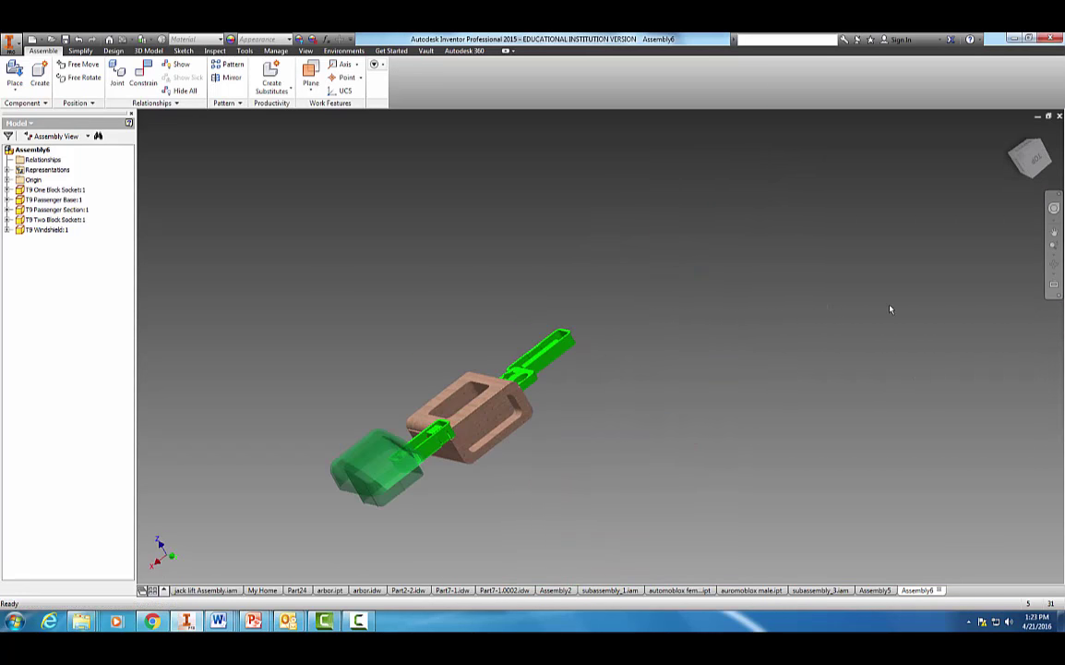
pyautogui.click(1036, 162)
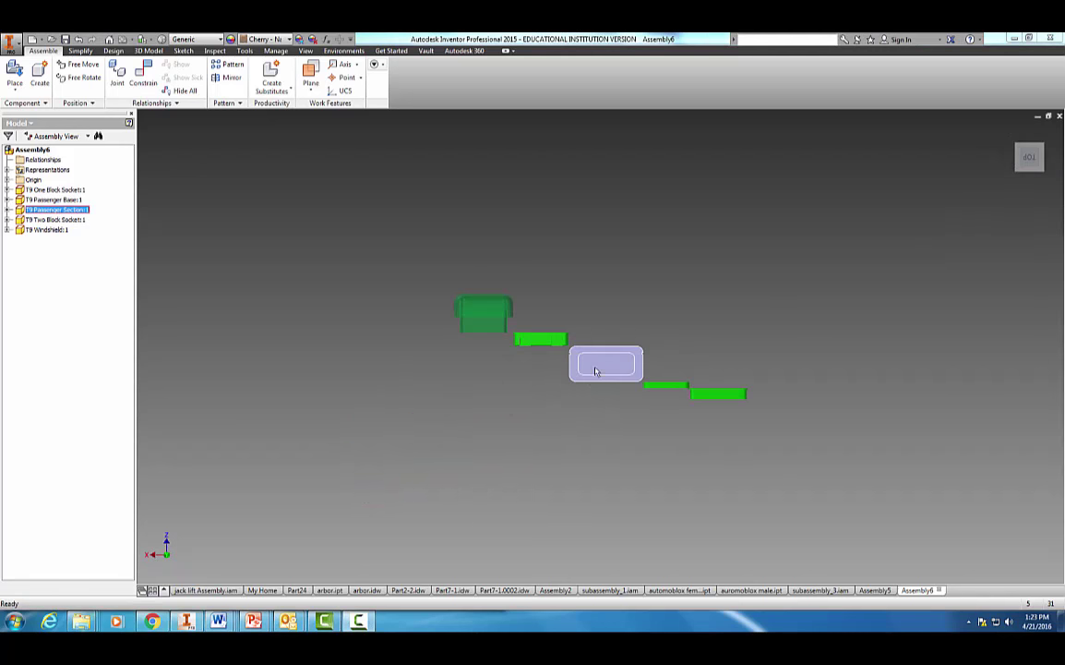
pyautogui.rightClick(600, 366)
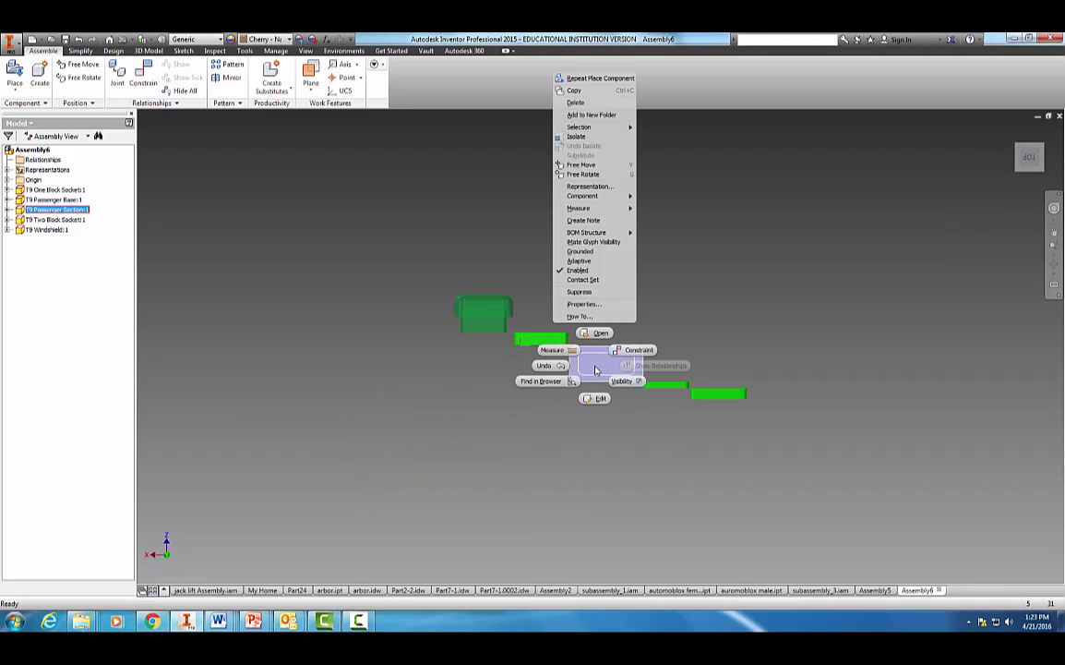
pyautogui.click(580, 251)
pyautogui.click(788, 336)
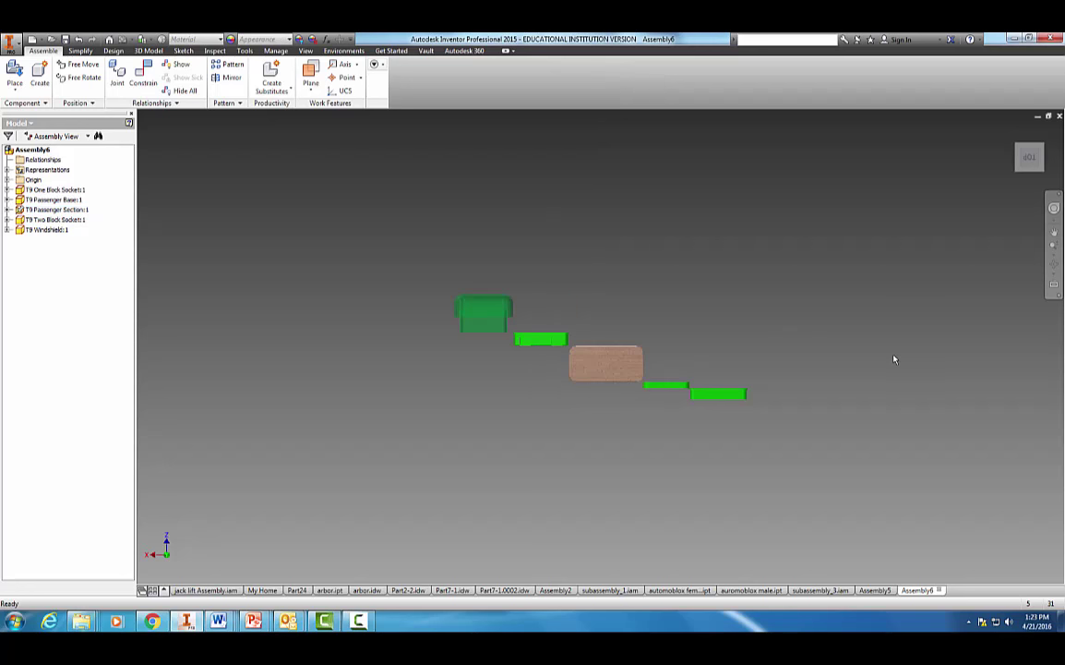
# - Move the T9 Passenger Base away from the neighbouring socket to a clear spot beside the passenger section
pyautogui.keyDown('shift'); pyautogui.moveTo(894, 358); pyautogui.dragTo(839, 402, button='middle'); pyautogui.keyUp('shift')
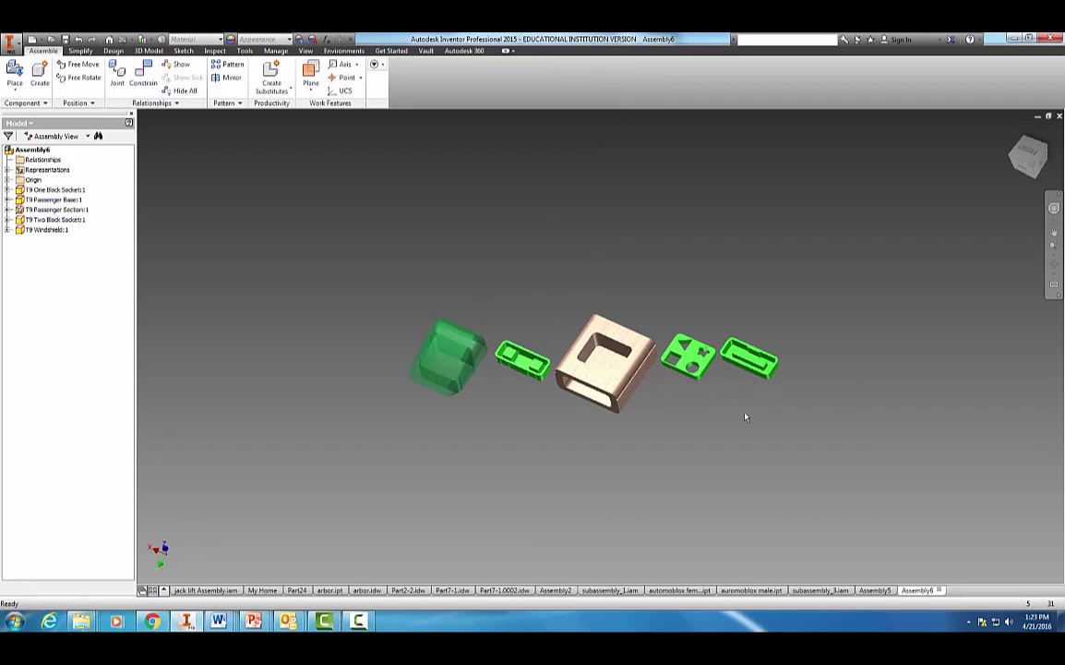
pyautogui.scroll(3, 745, 416)
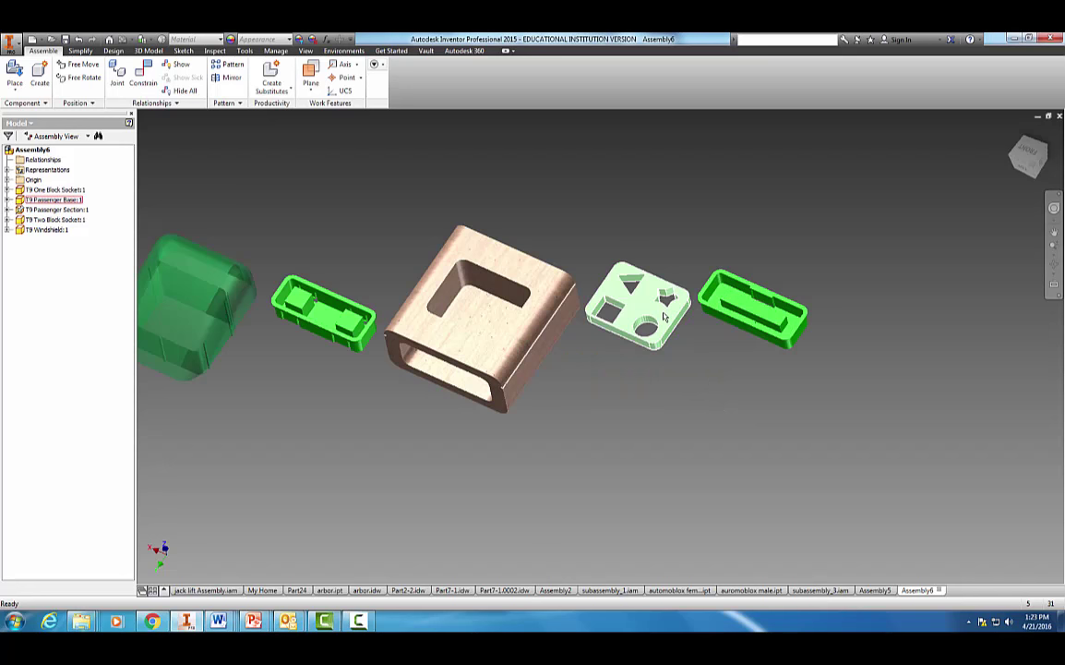
pyautogui.moveTo(663, 316); pyautogui.dragTo(630, 242)
pyautogui.scroll(3, 642, 288)
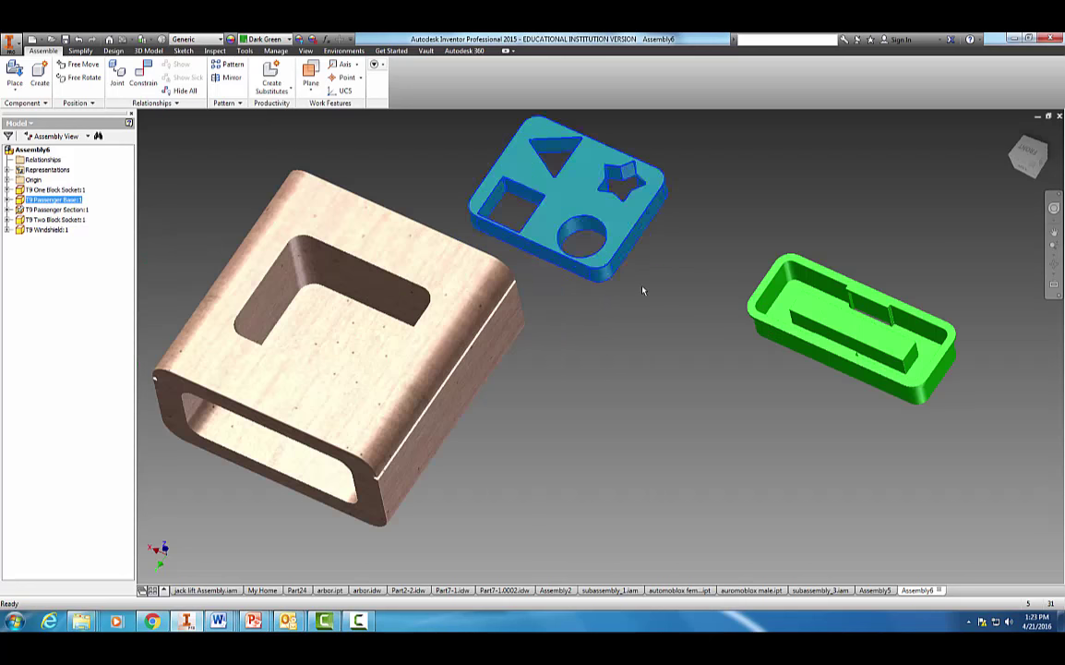
pyautogui.click(651, 336)
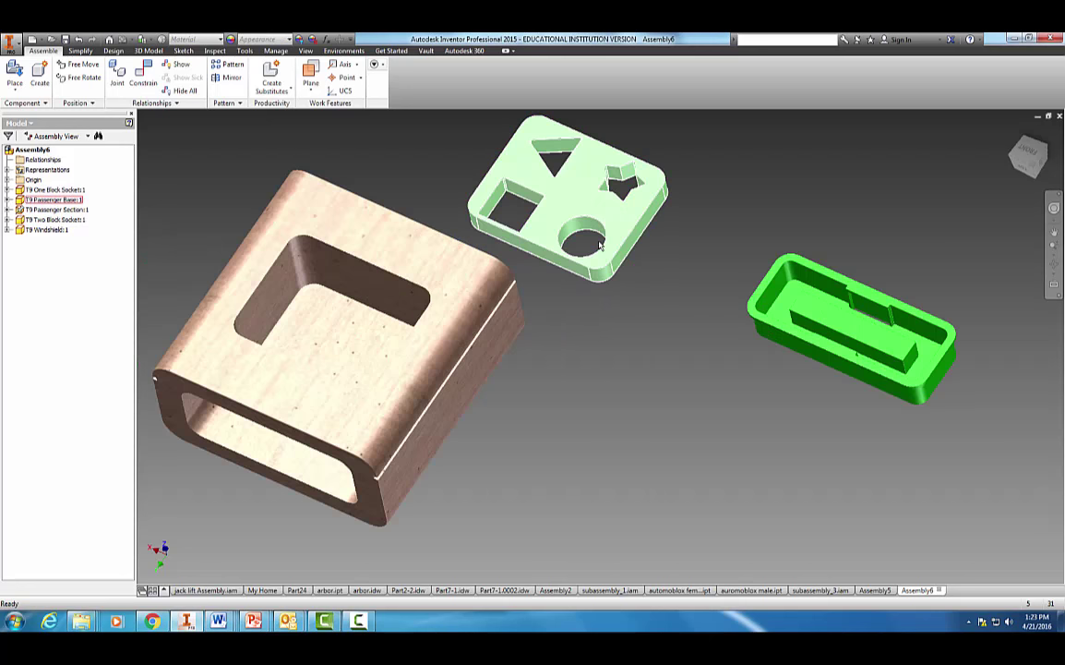
pyautogui.moveTo(578, 335); pyautogui.dragTo(687, 419, button='middle')
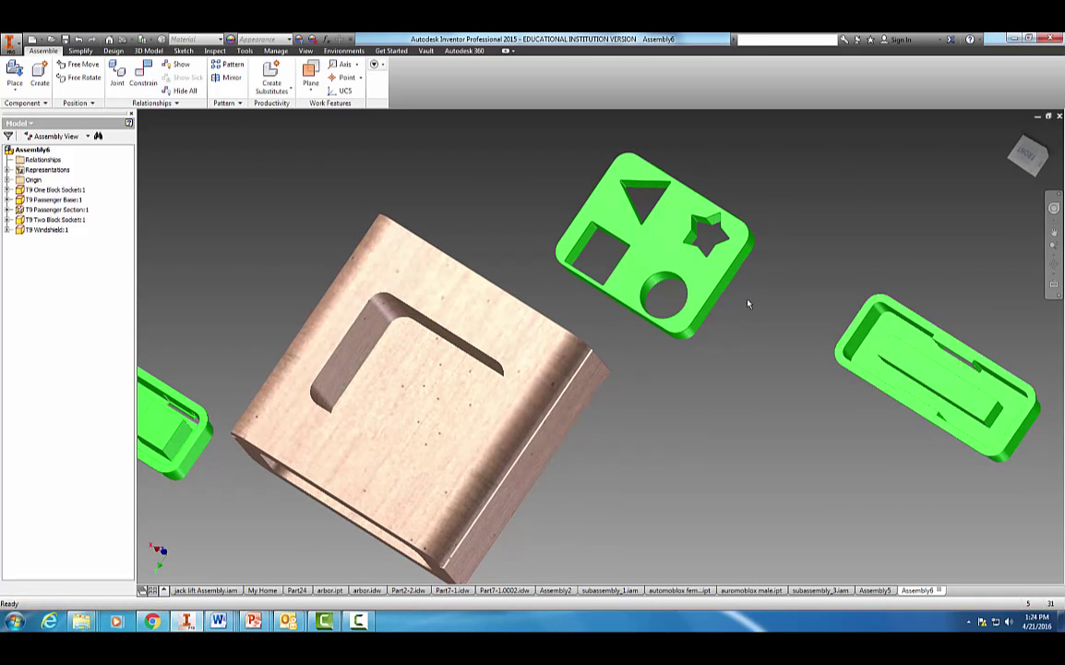
# - Mate the passenger base's side face beside the star and circle cutouts to the matching wall of the passenger section's opening, with 0.000 in offset
pyautogui.click(143, 77)
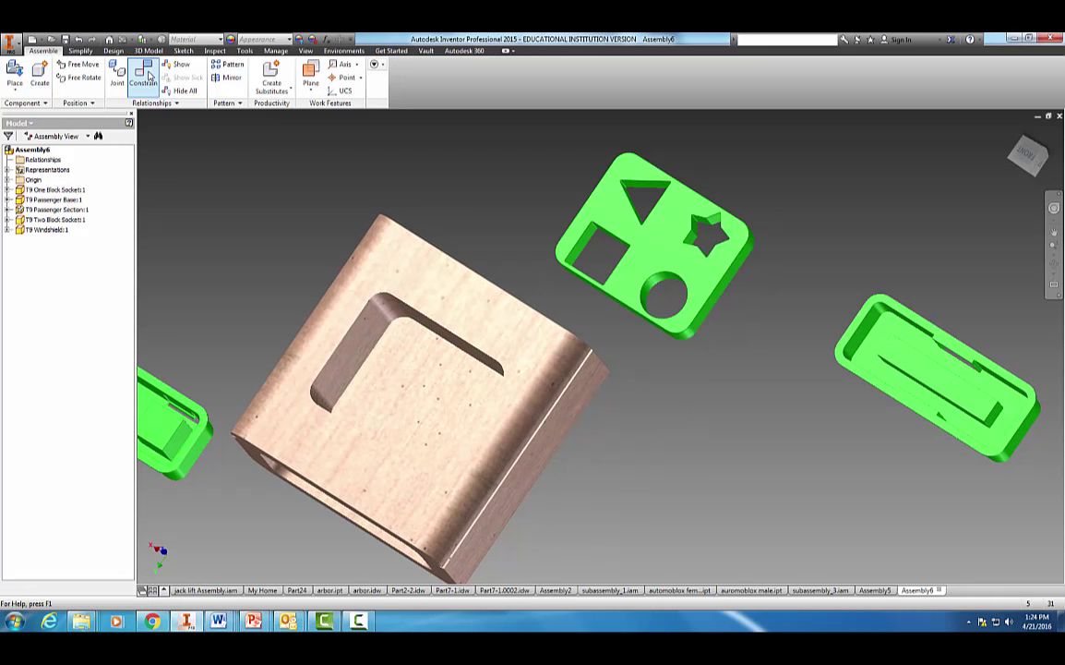
pyautogui.click(729, 296)
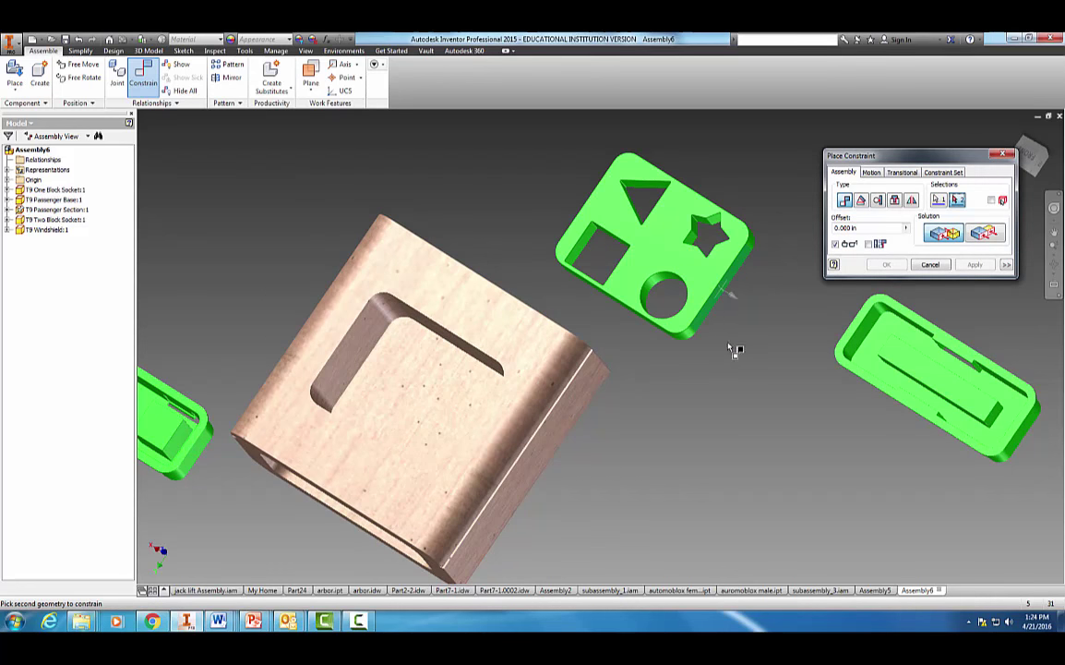
pyautogui.keyDown('shift'); pyautogui.moveTo(631, 367); pyautogui.dragTo(558, 474, button='middle'); pyautogui.keyUp('shift')
pyautogui.click(553, 471)
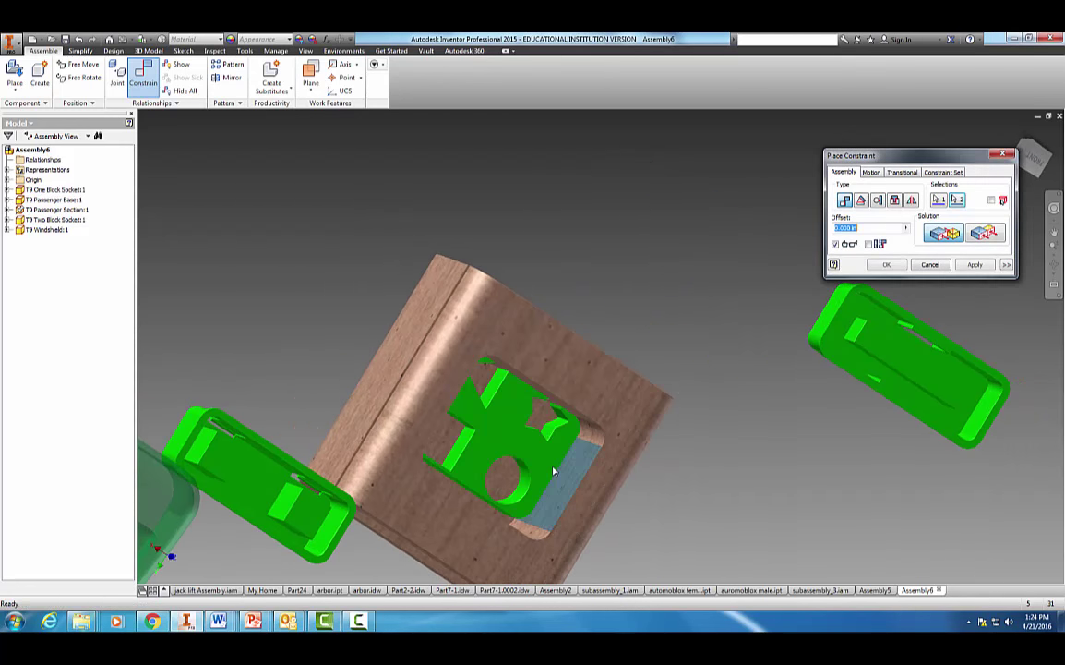
pyautogui.click(974, 265)
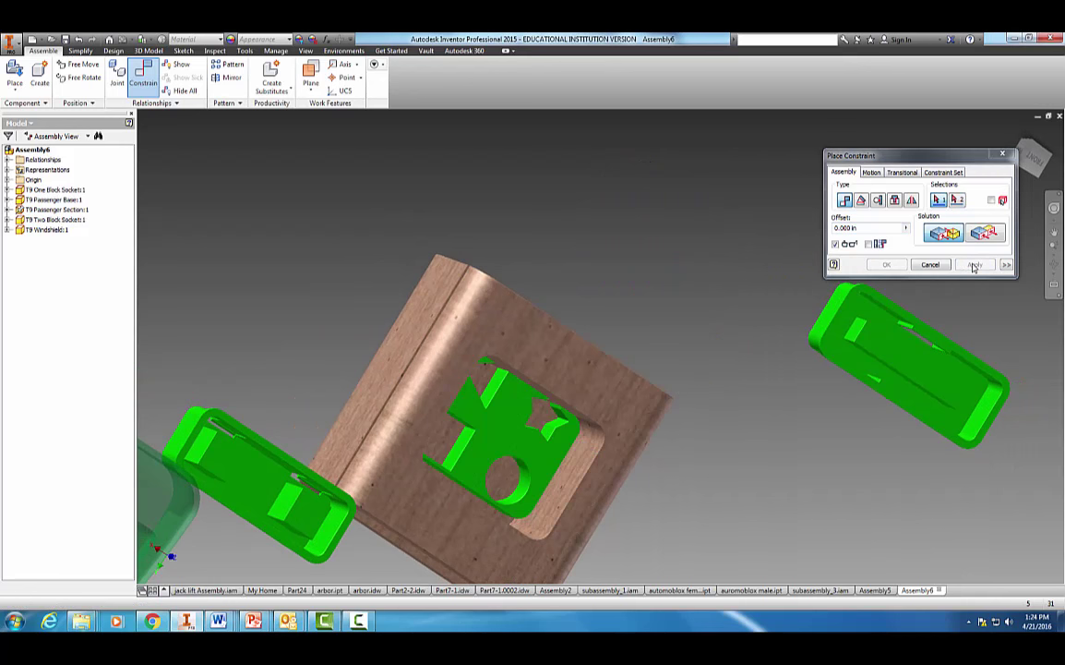
pyautogui.click(924, 267)
# - Mate the passenger base's edge face beside the square and circle cutouts to the adjacent wall of the section's opening, with 0.000 in offset
pyautogui.moveTo(508, 429); pyautogui.dragTo(620, 354)
pyautogui.click(143, 76)
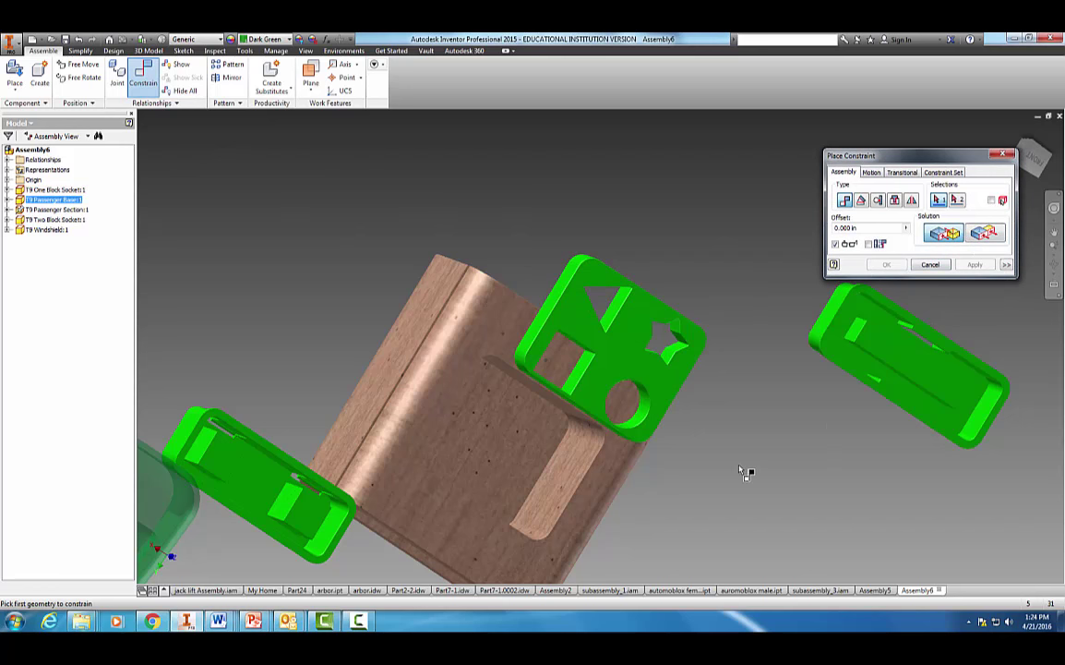
pyautogui.keyDown('shift'); pyautogui.moveTo(740, 467); pyautogui.dragTo(715, 443, button='middle'); pyautogui.keyUp('shift')
pyautogui.click(577, 369)
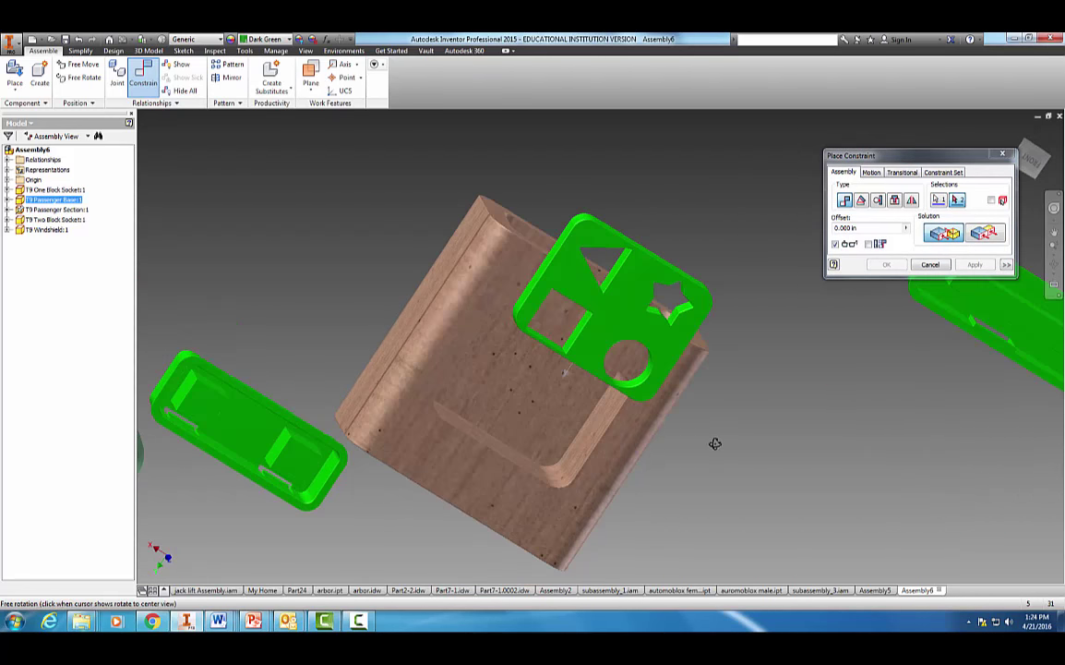
pyautogui.click(506, 451)
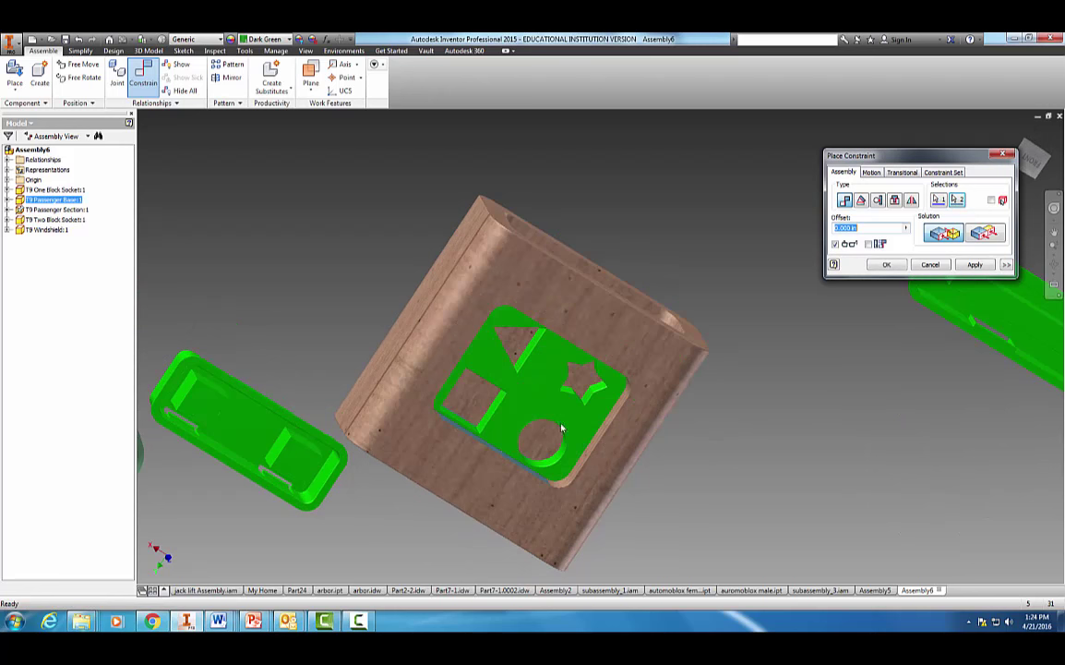
pyautogui.click(973, 265)
pyautogui.click(939, 268)
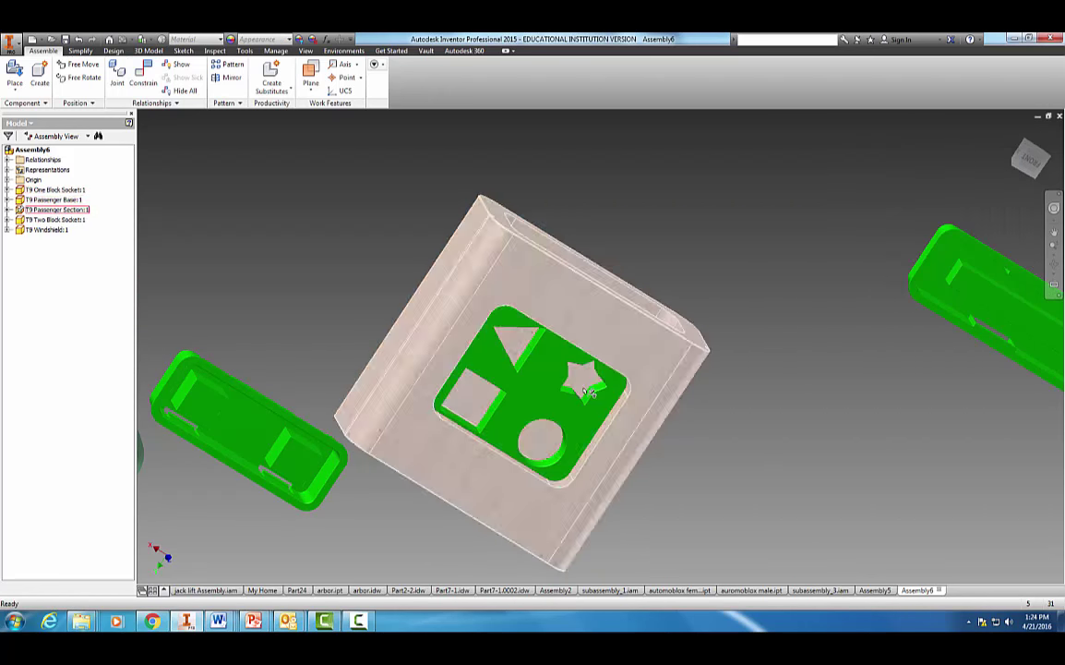
# - Slide the T9 Passenger Base out of the passenger section's opening so its underside is free for constraining
pyautogui.click(579, 458)
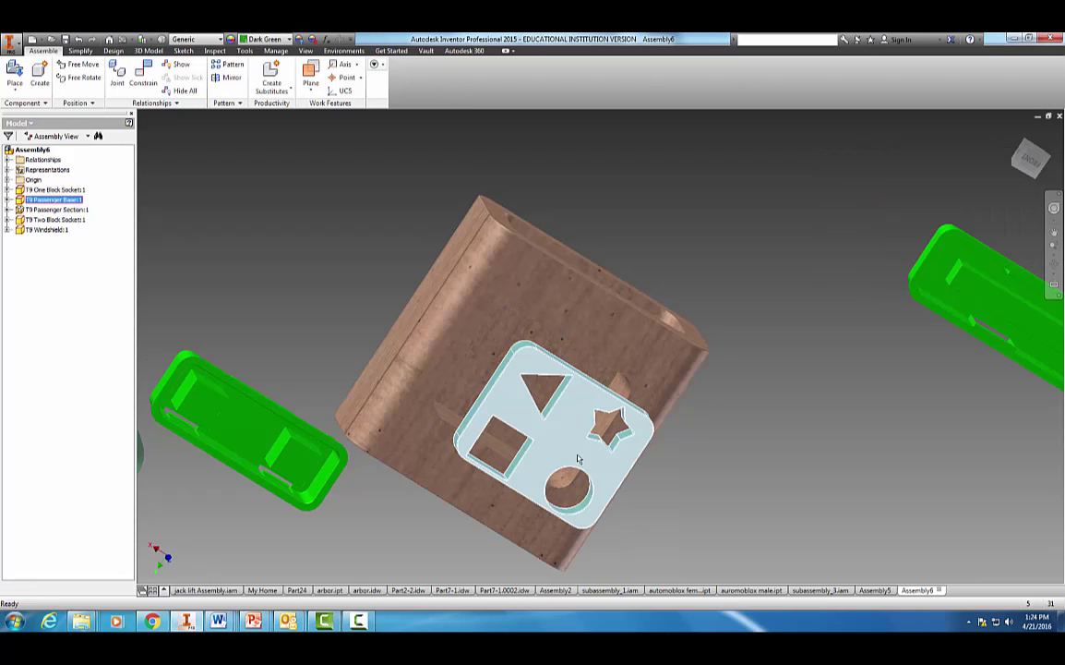
pyautogui.moveTo(579, 459); pyautogui.dragTo(605, 508)
pyautogui.keyDown('shift'); pyautogui.moveTo(751, 416); pyautogui.dragTo(694, 289, button='middle'); pyautogui.keyUp('shift')
pyautogui.scroll(-5, 328, 245)
pyautogui.moveTo(695, 289); pyautogui.dragTo(269, 318)
# - Mate the passenger base's underside rim to the floor of the passenger section's opening, with 0.000 in offset
pyautogui.click(143, 76)
pyautogui.scroll(2, 431, 325)
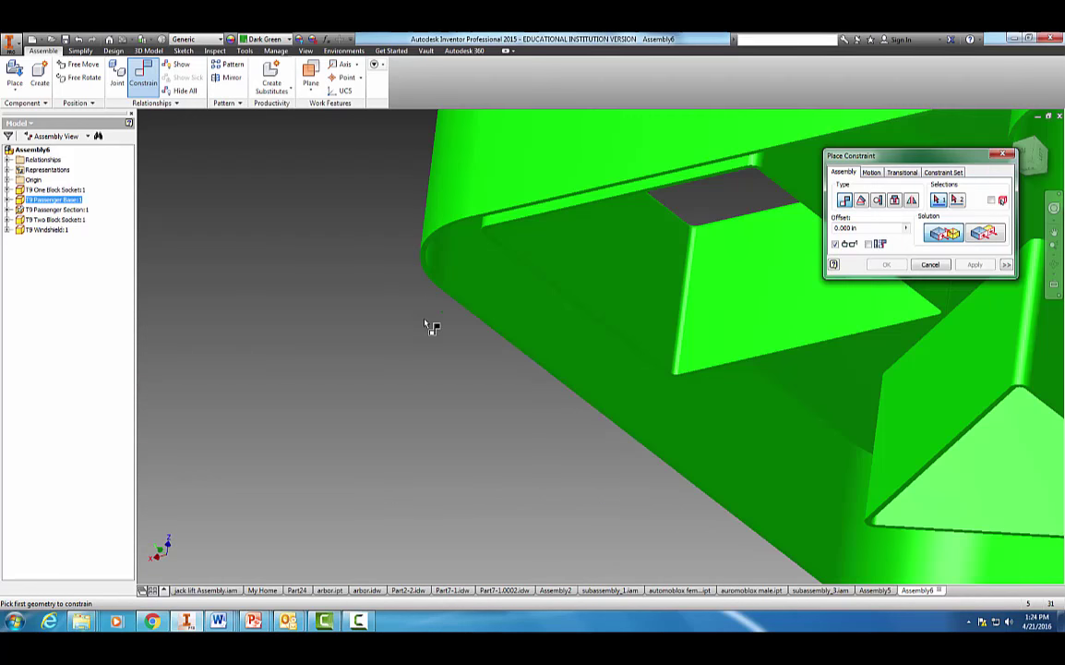
pyautogui.scroll(2, 439, 312)
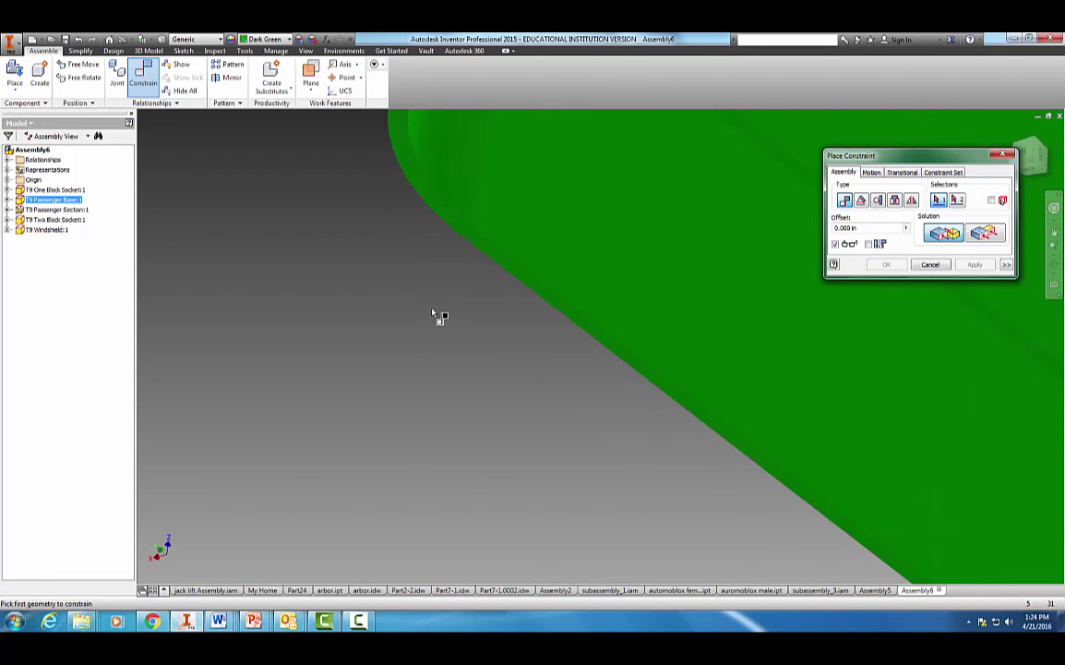
pyautogui.click(477, 248)
pyautogui.scroll(-5, 521, 361)
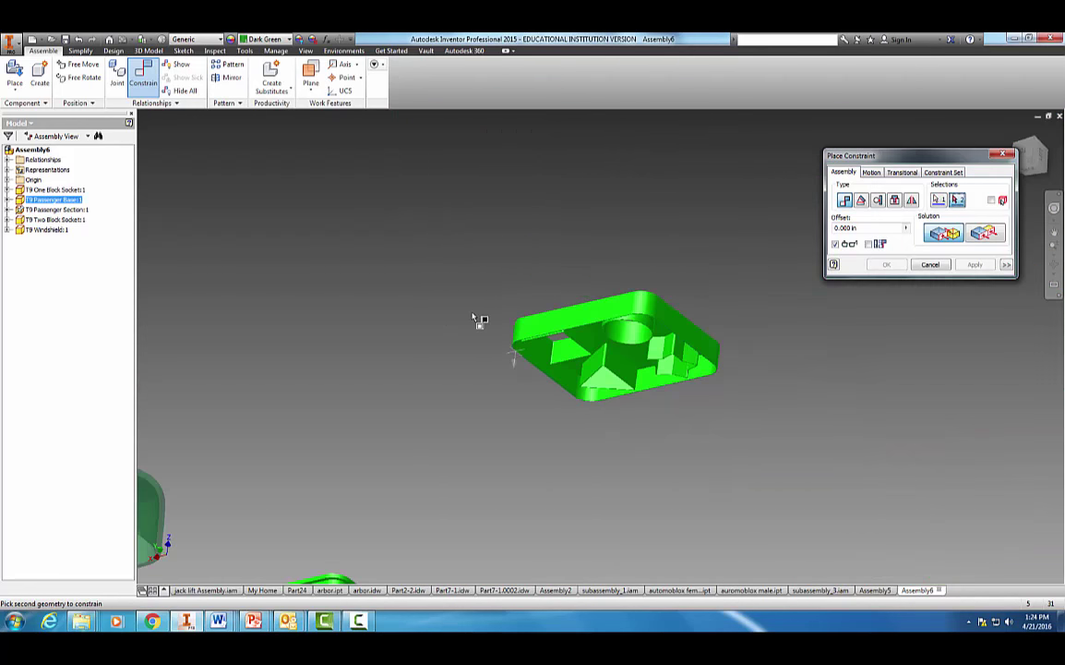
pyautogui.keyDown('shift'); pyautogui.moveTo(475, 331); pyautogui.dragTo(488, 482, button='middle'); pyautogui.keyUp('shift')
pyautogui.click(507, 493)
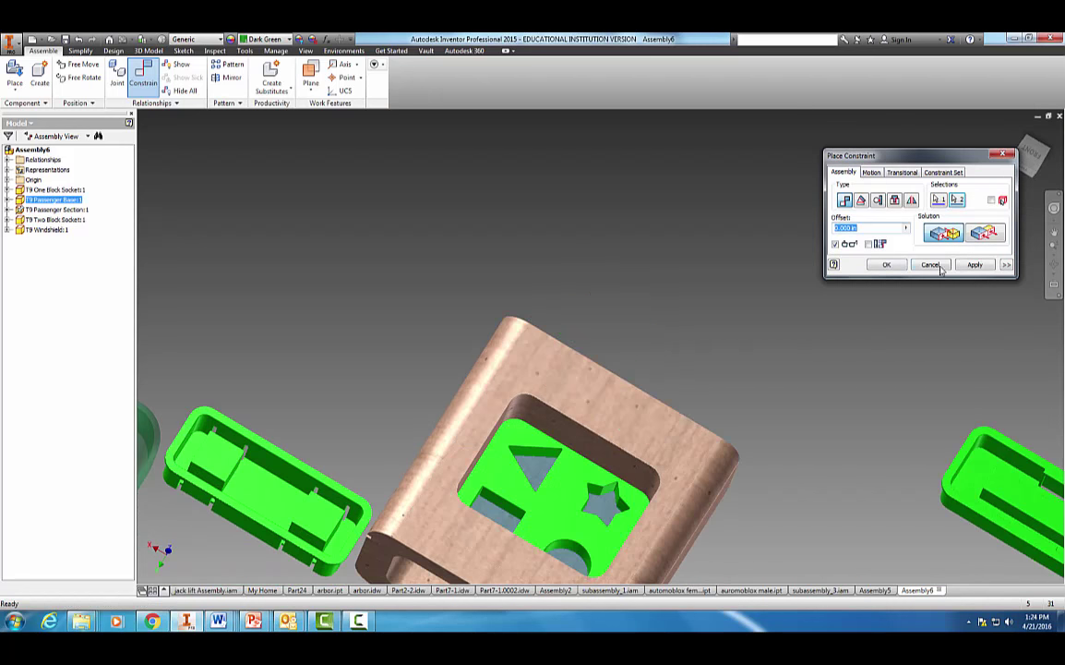
pyautogui.click(975, 265)
pyautogui.click(930, 265)
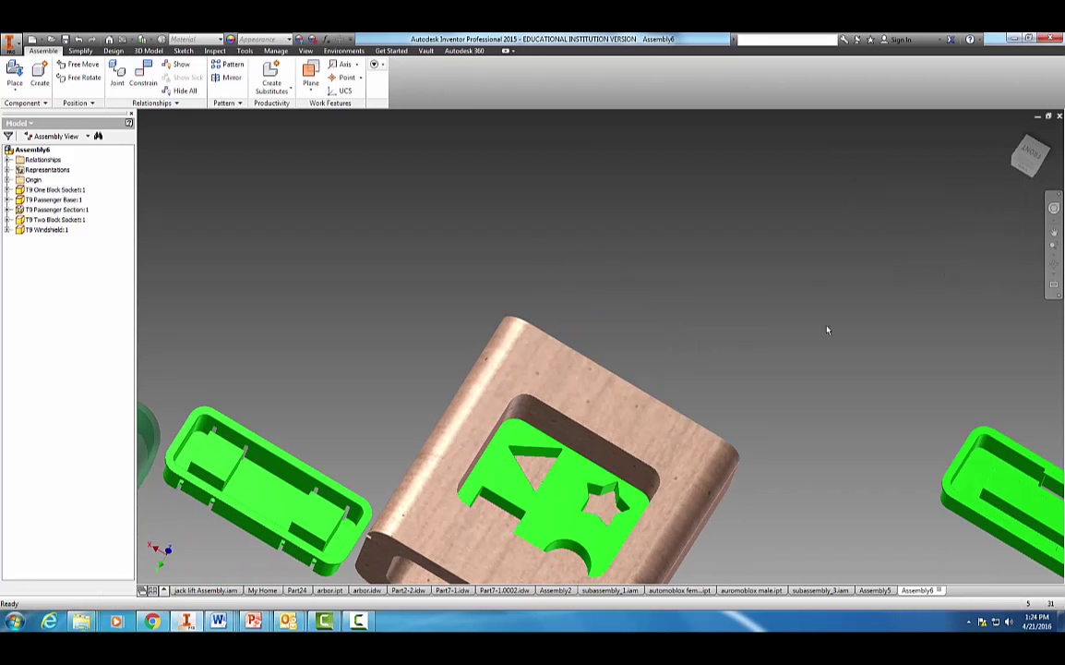
# - Move the T9 One Block Socket close to the slotted end of the passenger section
pyautogui.keyDown('shift'); pyautogui.moveTo(781, 362); pyautogui.dragTo(778, 458, button='middle'); pyautogui.keyUp('shift')
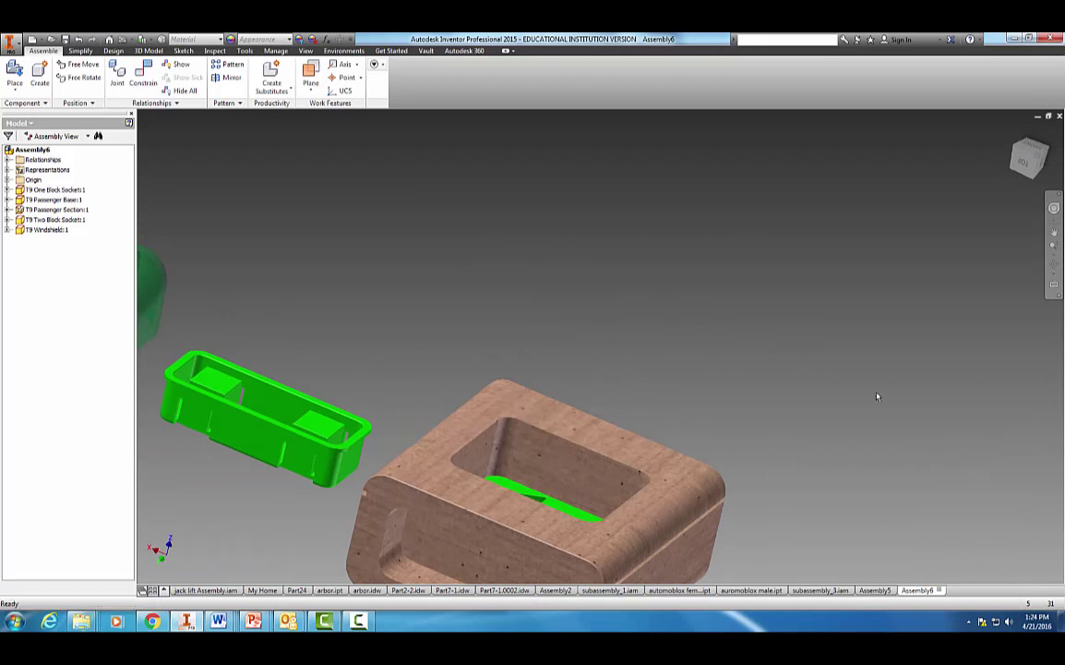
pyautogui.click(1027, 162)
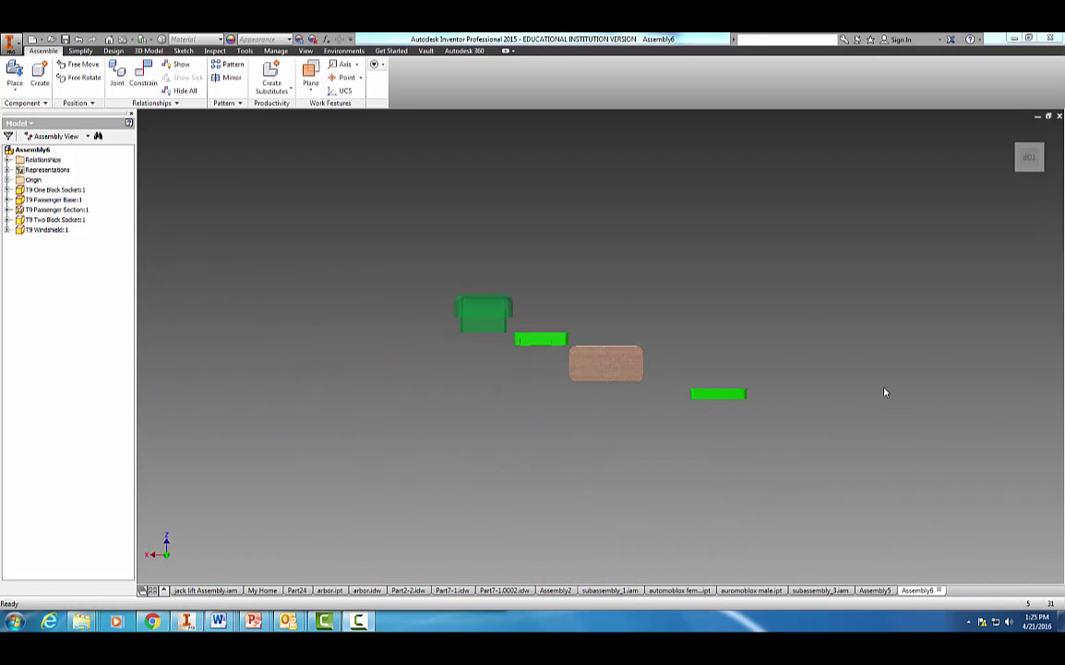
pyautogui.keyDown('shift'); pyautogui.moveTo(867, 371); pyautogui.dragTo(876, 404, button='middle'); pyautogui.keyUp('shift')
pyautogui.moveTo(720, 315); pyautogui.dragTo(618, 281)
pyautogui.keyDown('shift'); pyautogui.moveTo(847, 369); pyautogui.dragTo(631, 451, button='middle'); pyautogui.keyUp('shift')
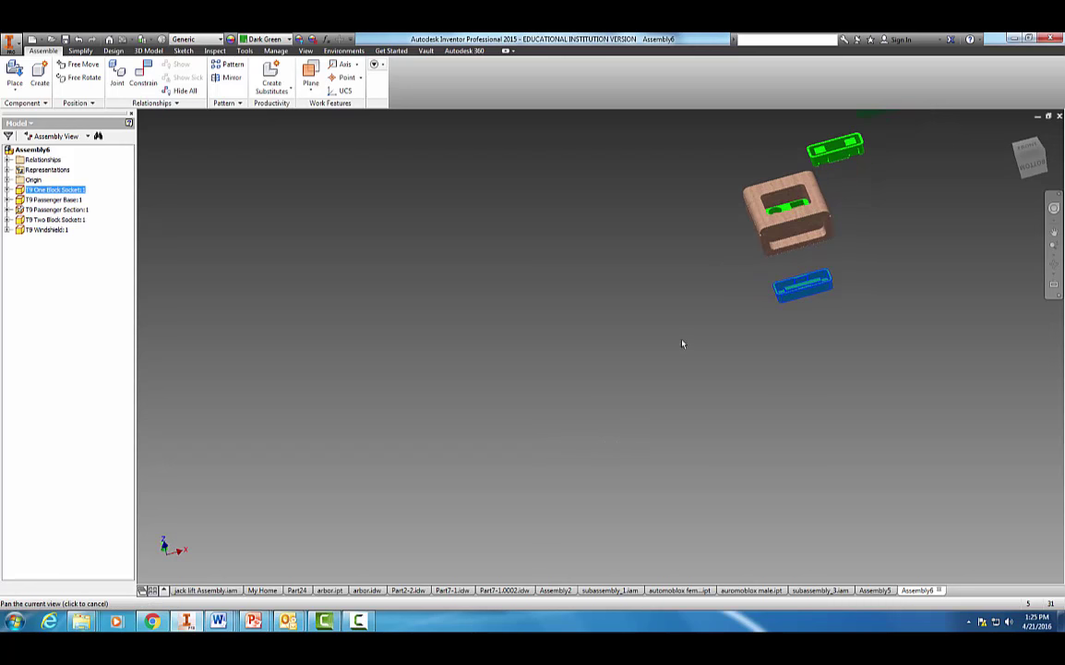
pyautogui.keyDown('shift'); pyautogui.moveTo(682, 344); pyautogui.dragTo(549, 491, button='middle'); pyautogui.keyUp('shift')
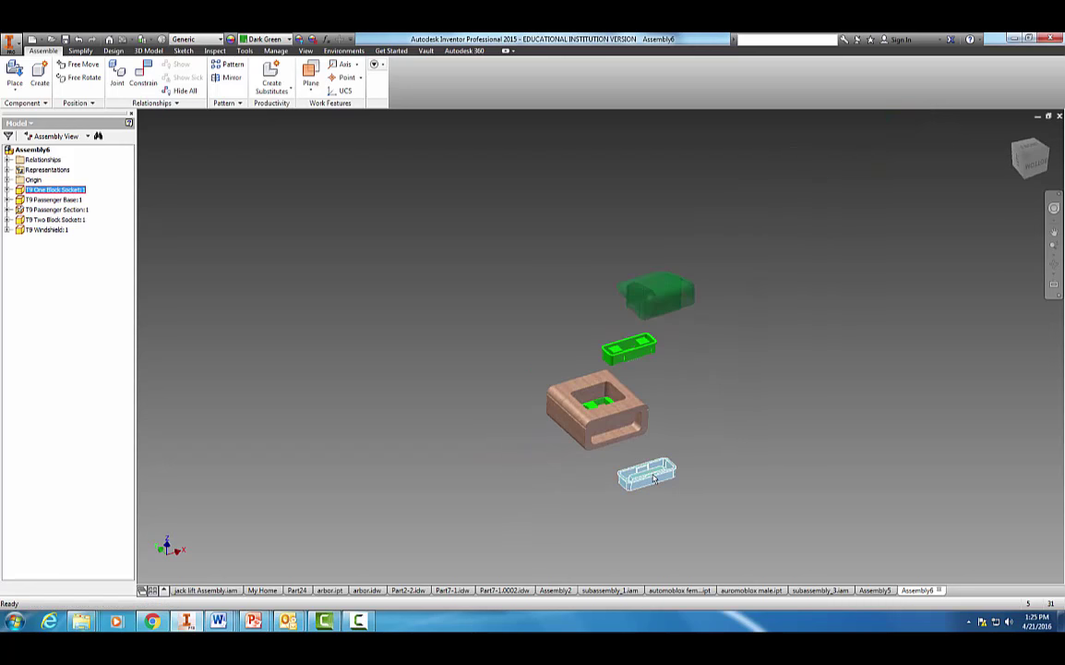
pyautogui.moveTo(654, 476); pyautogui.dragTo(645, 462)
pyautogui.click(707, 450)
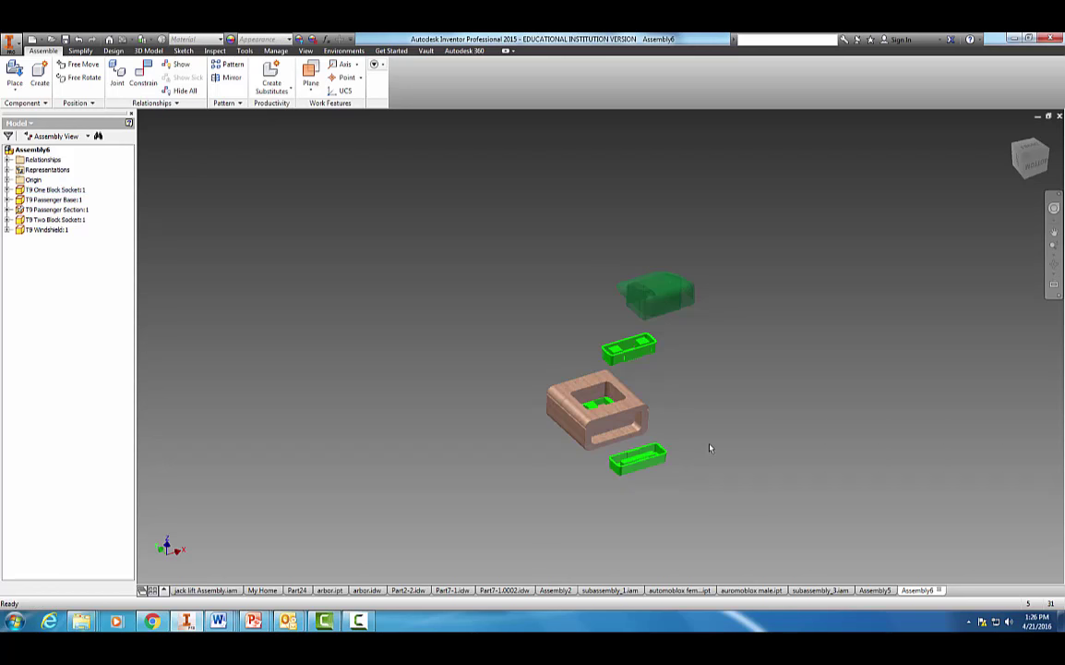
# - Mate the One Block Socket's long side face to the long lower wall of the passenger section's slot, with 0.000 in offset
pyautogui.scroll(-5, 708, 429)
pyautogui.moveTo(615, 413); pyautogui.dragTo(949, 261, button='middle')
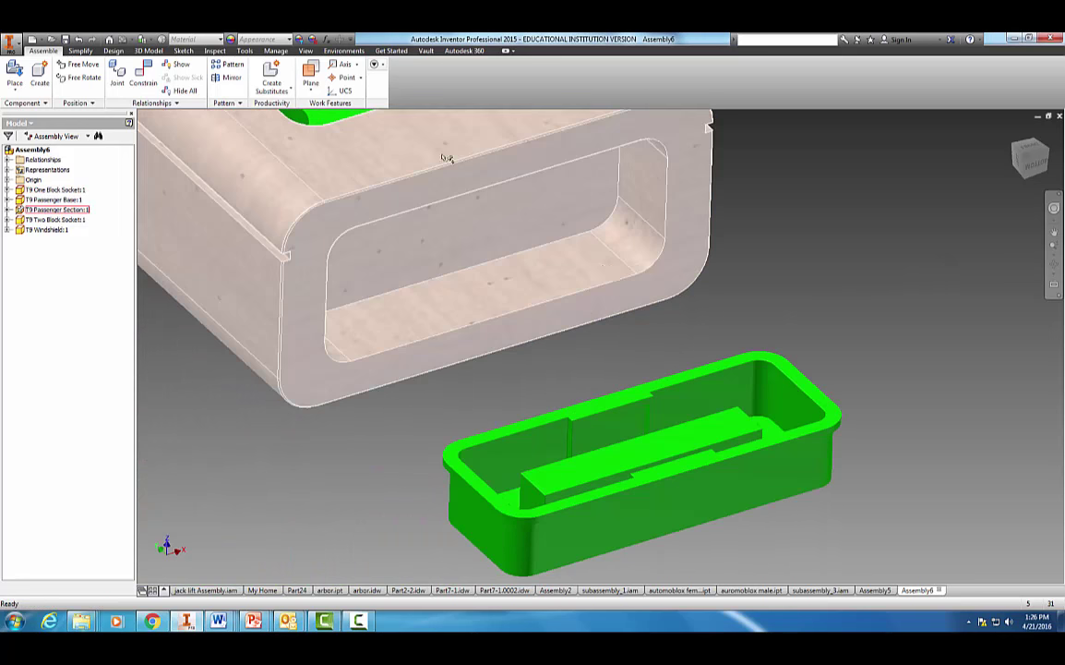
pyautogui.click(143, 79)
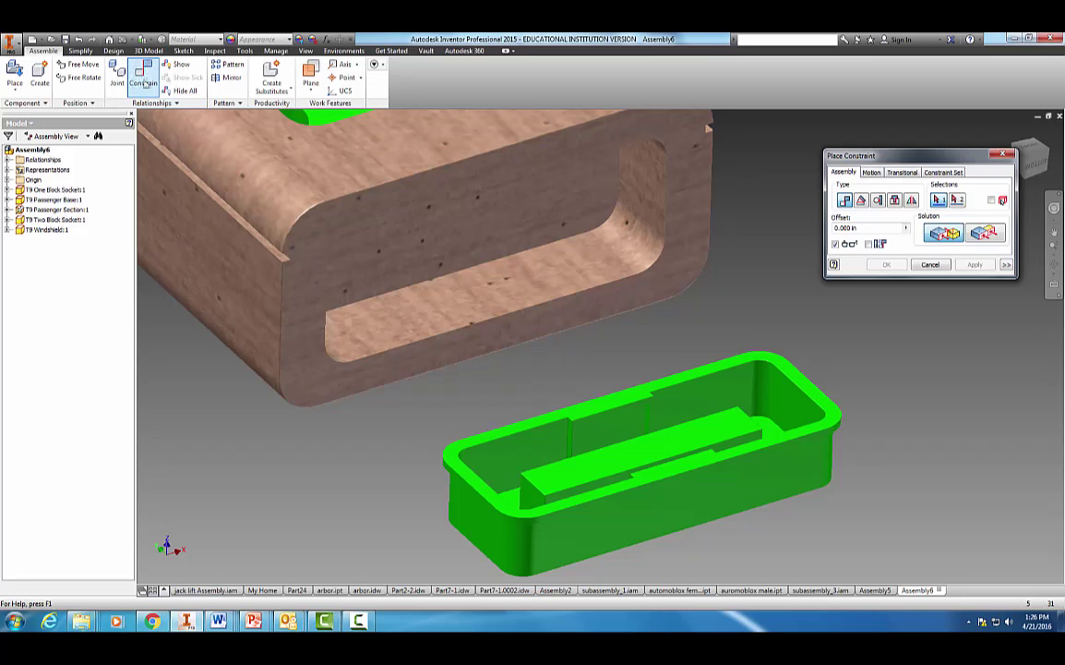
pyautogui.click(709, 491)
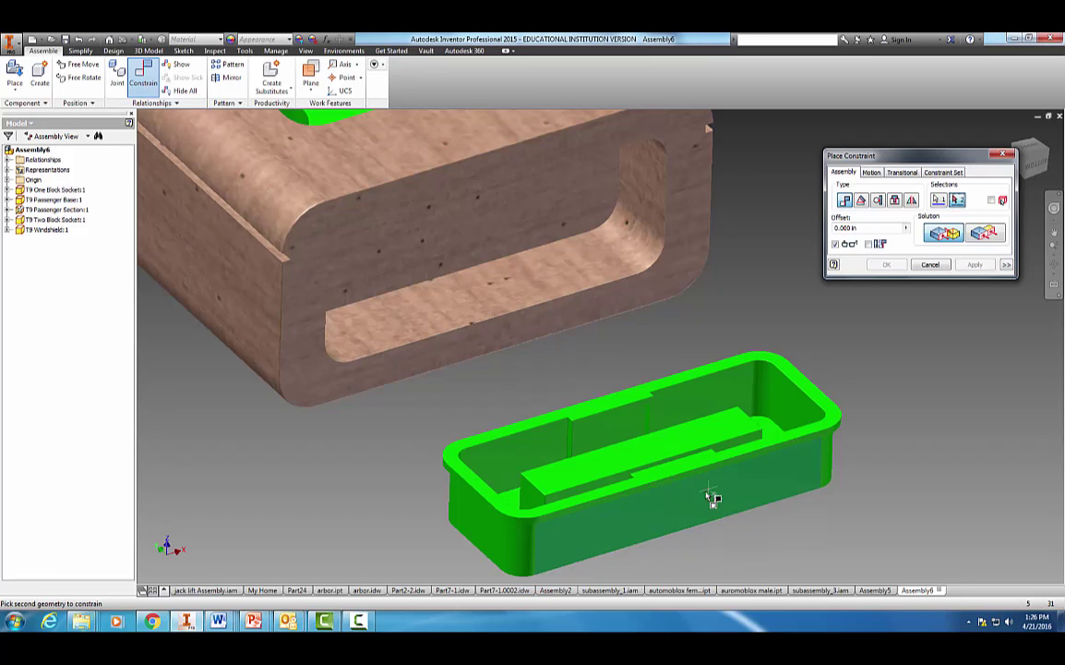
pyautogui.click(489, 301)
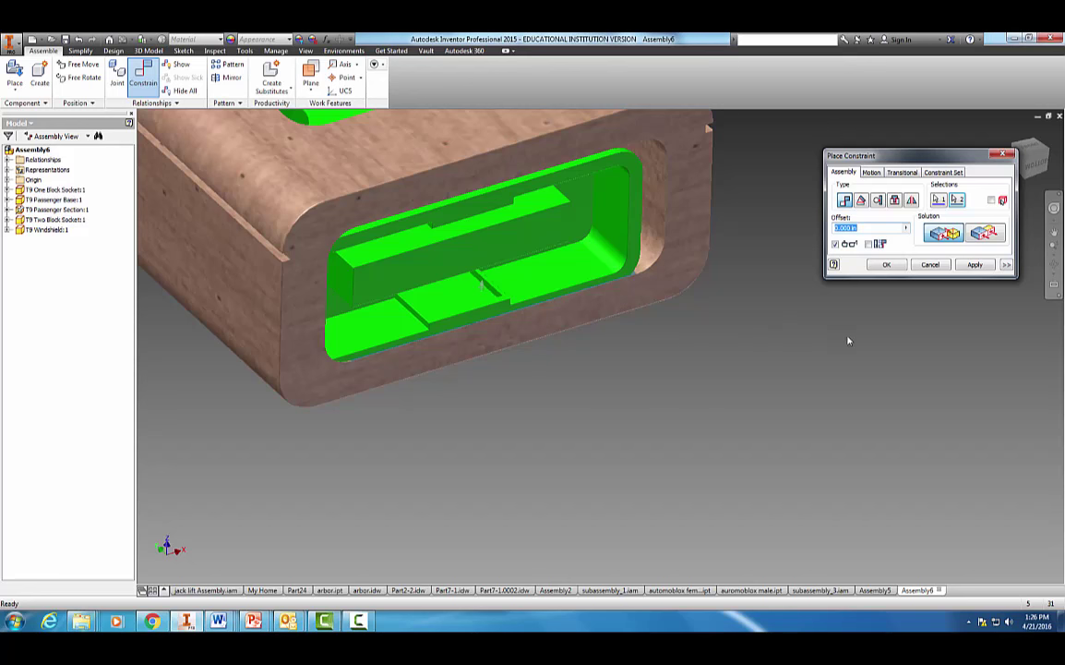
pyautogui.keyDown('shift'); pyautogui.moveTo(857, 347); pyautogui.dragTo(423, 468, button='middle'); pyautogui.keyUp('shift')
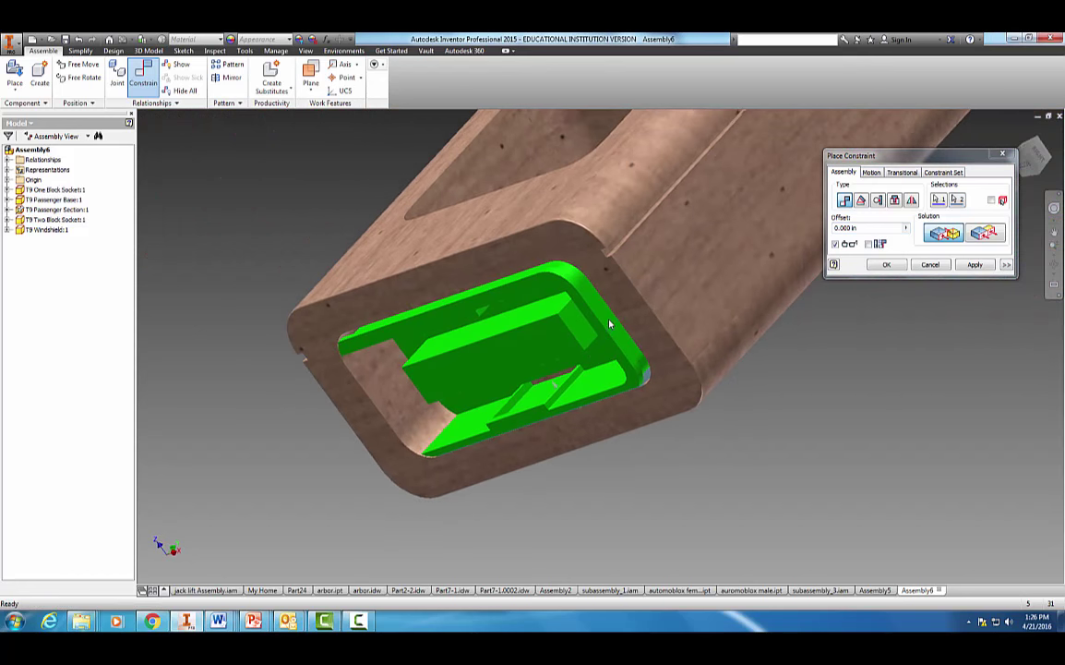
pyautogui.click(974, 266)
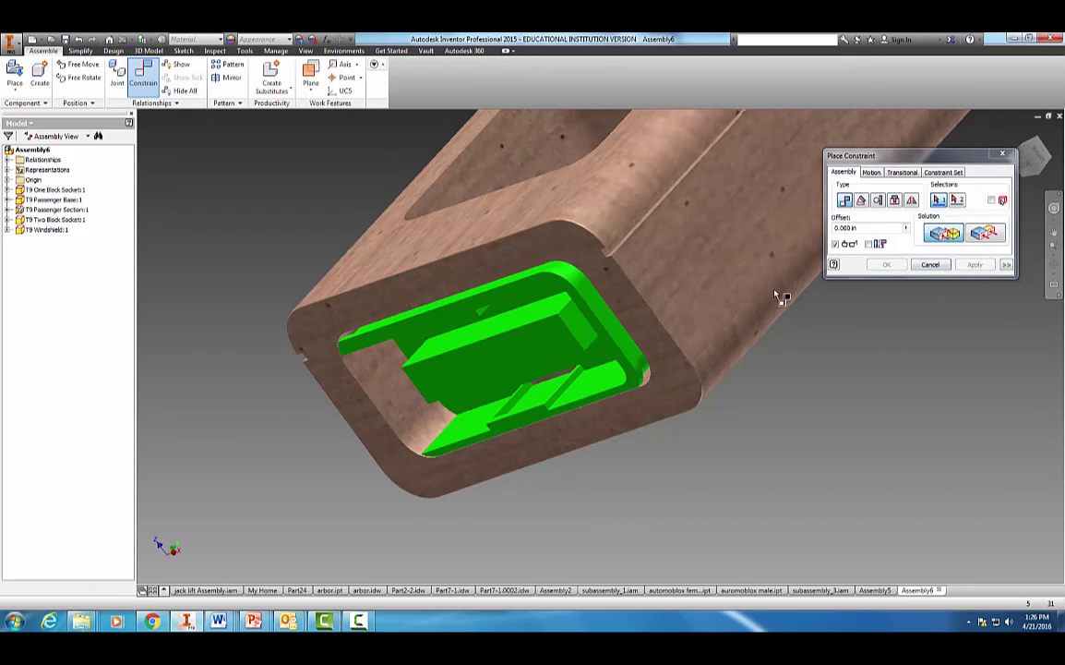
# - Mate the One Block Socket's short end face to the end wall of the passenger section's slot, with 0.000 in offset
pyautogui.click(617, 325)
pyautogui.keyDown('shift'); pyautogui.moveTo(701, 484); pyautogui.dragTo(661, 429, button='middle'); pyautogui.keyUp('shift')
pyautogui.click(413, 477)
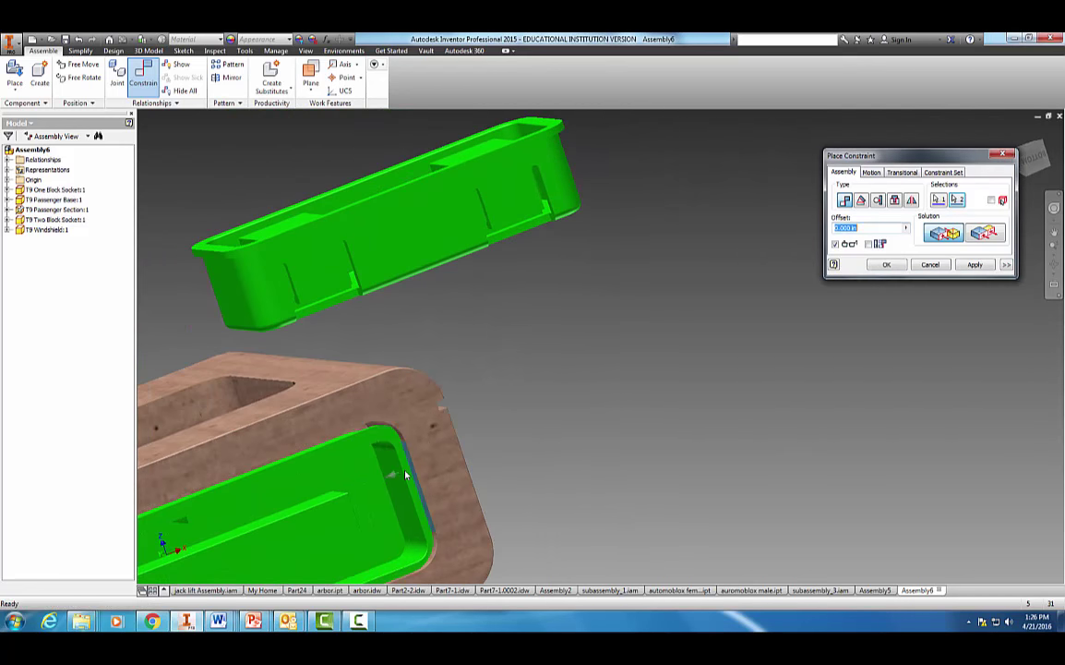
pyautogui.click(974, 265)
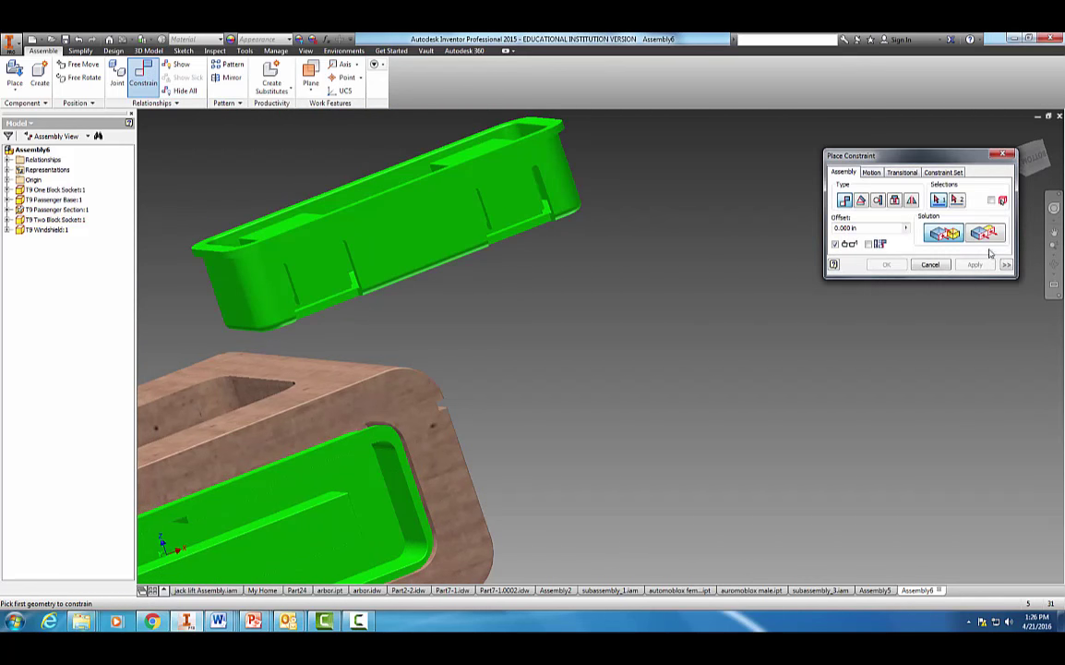
# - Constrain the One Block Socket's rim face flush with the passenger section's outer end face, with 0.000 in offset
pyautogui.click(366, 446)
pyautogui.click(357, 420)
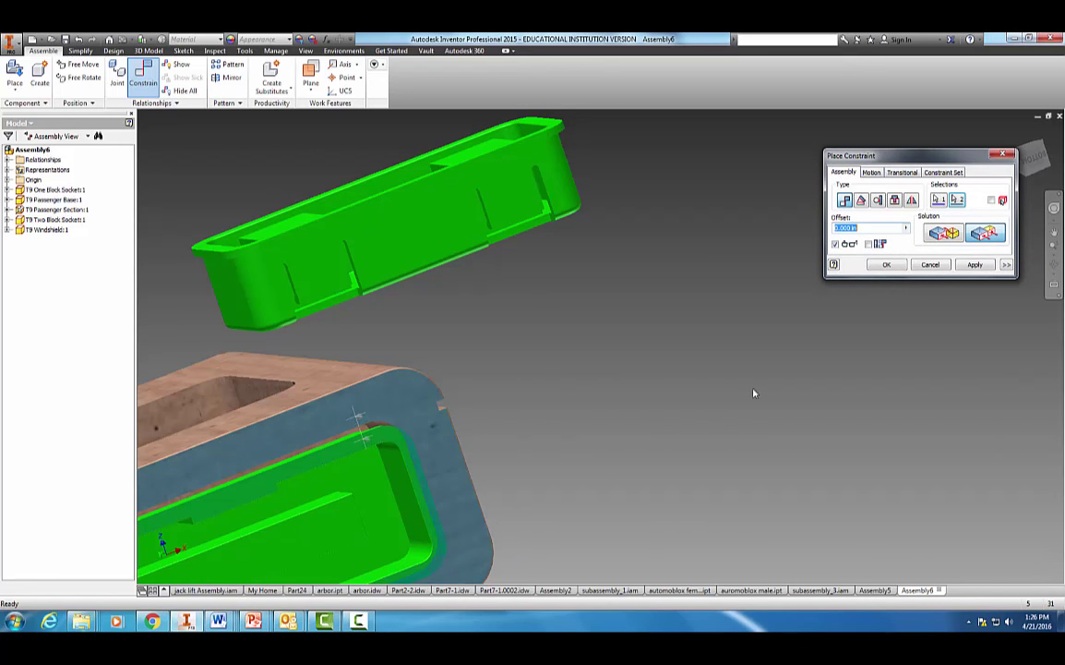
pyautogui.click(976, 266)
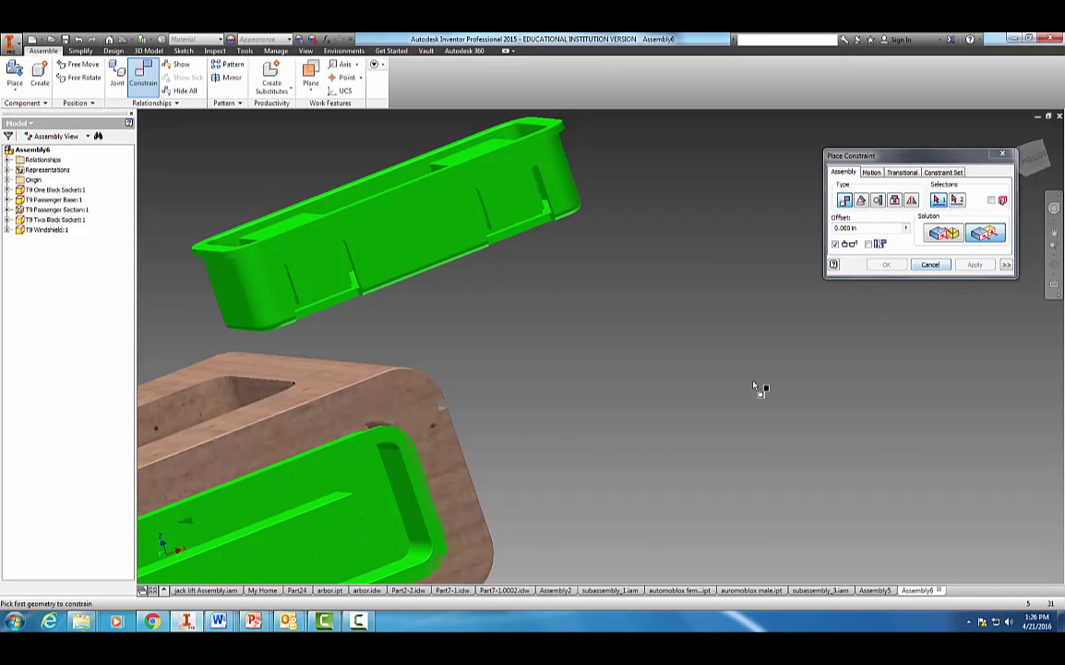
pyautogui.moveTo(663, 415); pyautogui.dragTo(890, 373, button='middle')
pyautogui.click(503, 468)
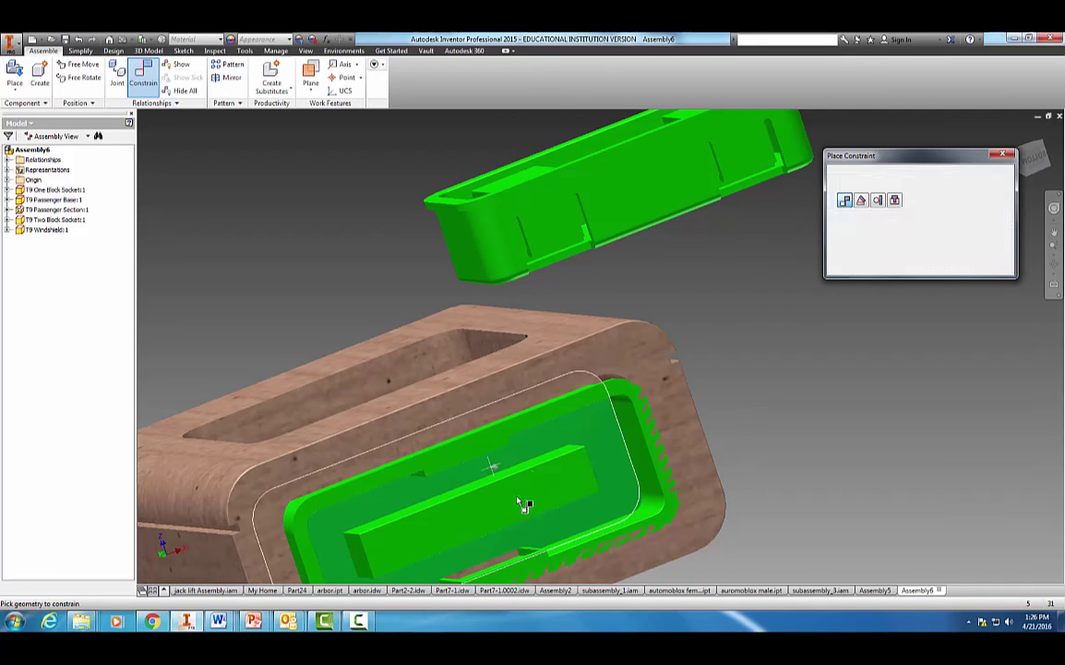
pyautogui.press('Escape')
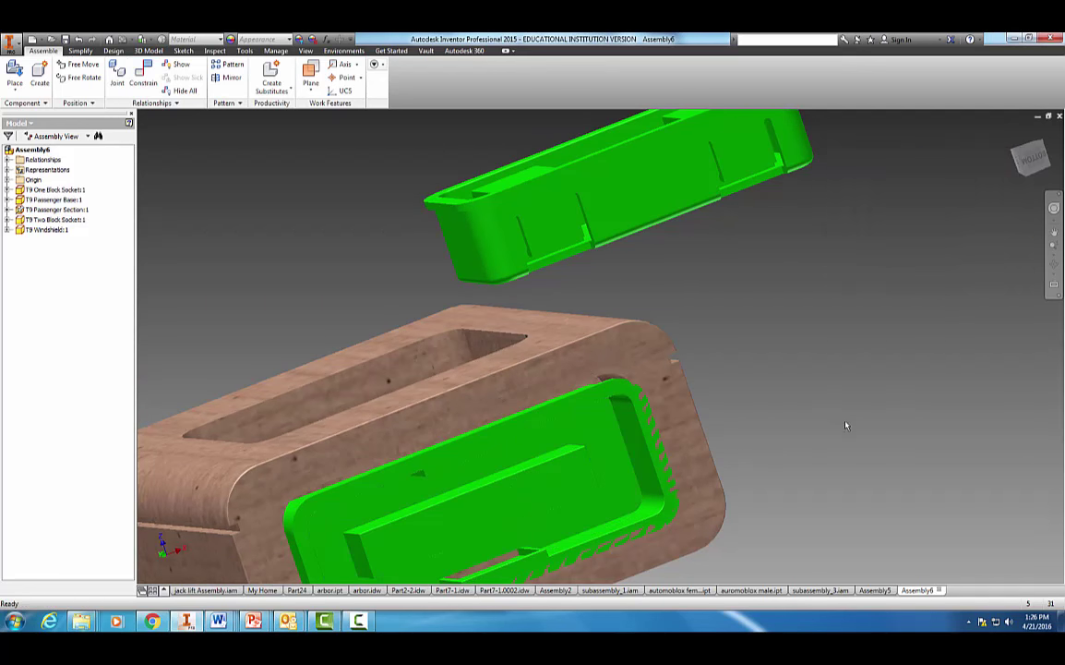
# - Set the offset of the One Block Socket's long-side mate to 0.050 in
pyautogui.keyDown('shift'); pyautogui.moveTo(846, 421); pyautogui.dragTo(822, 437, button='middle'); pyautogui.keyUp('shift')
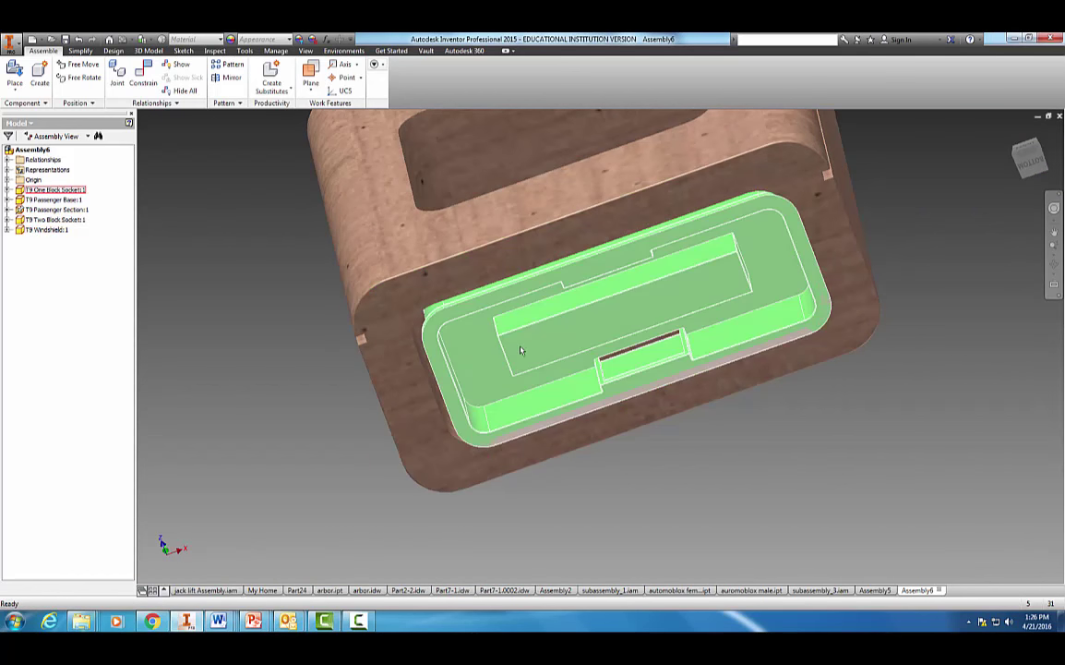
pyautogui.click(42, 189)
pyautogui.click(8, 189)
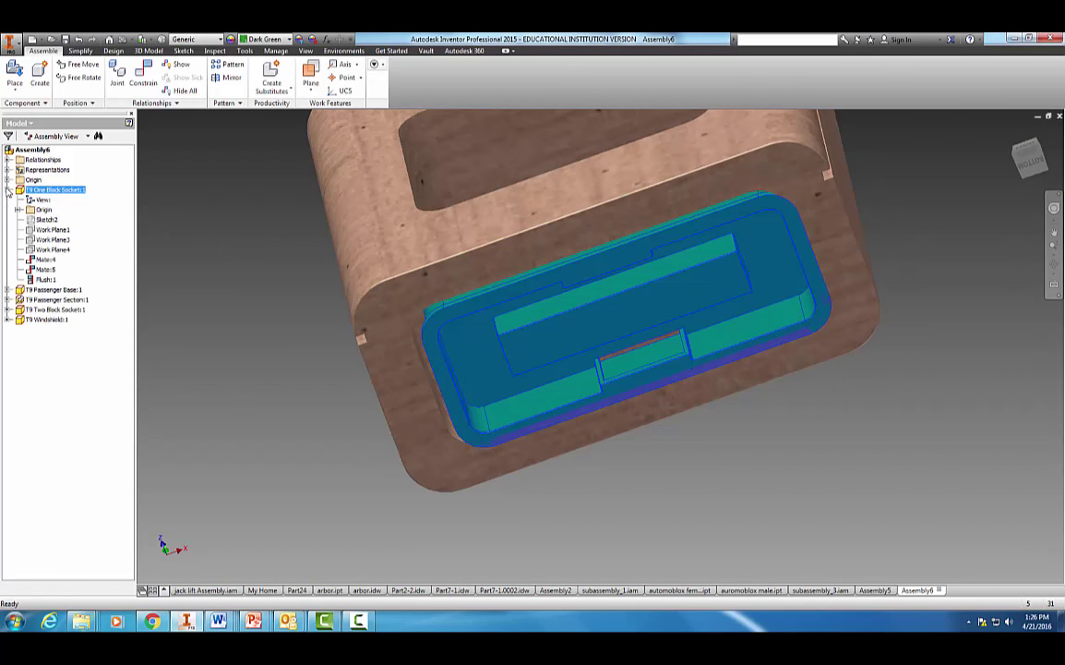
pyautogui.rightClick(53, 263)
pyautogui.click(69, 303)
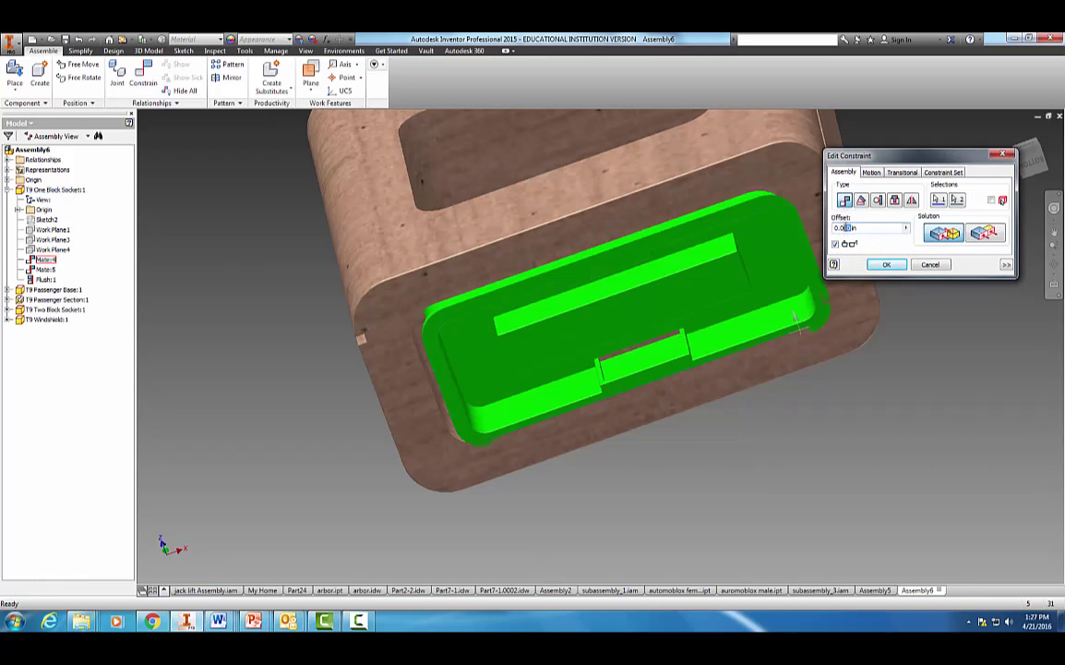
pyautogui.write('3')
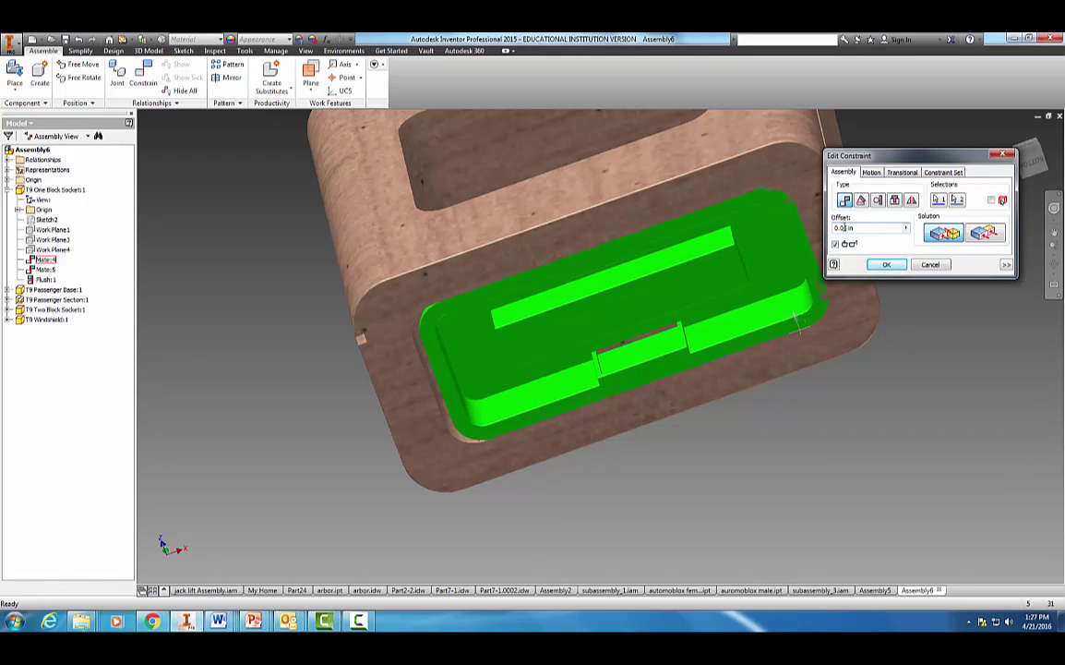
pyautogui.click(883, 265)
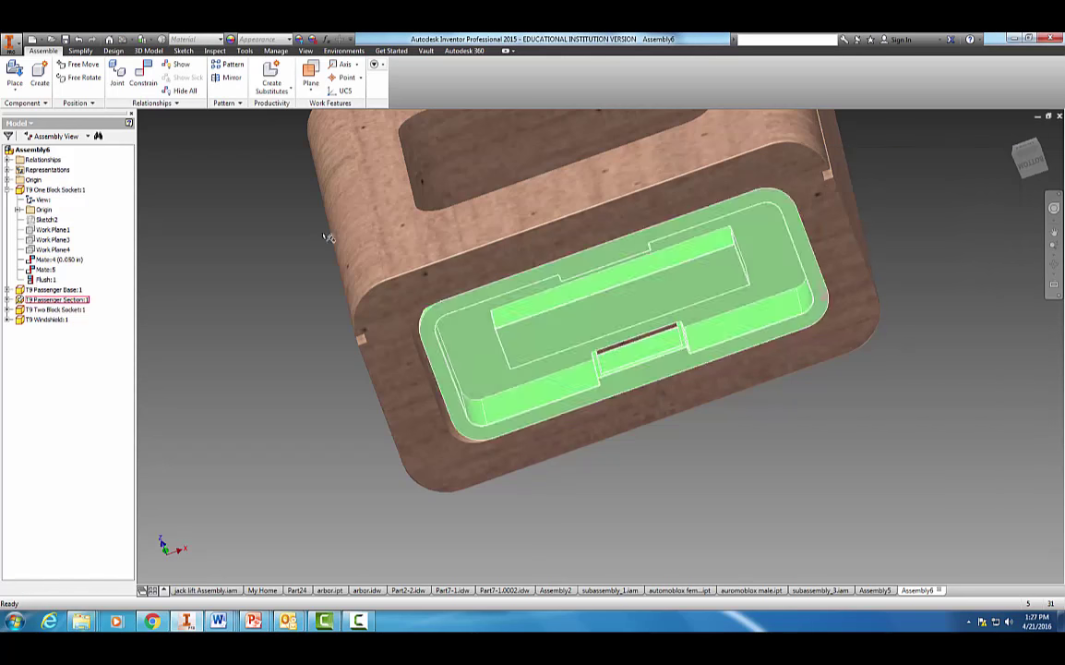
# - Set the offset of the One Block Socket's short-end mate to 0.05 in
pyautogui.rightClick(45, 270)
pyautogui.click(65, 314)
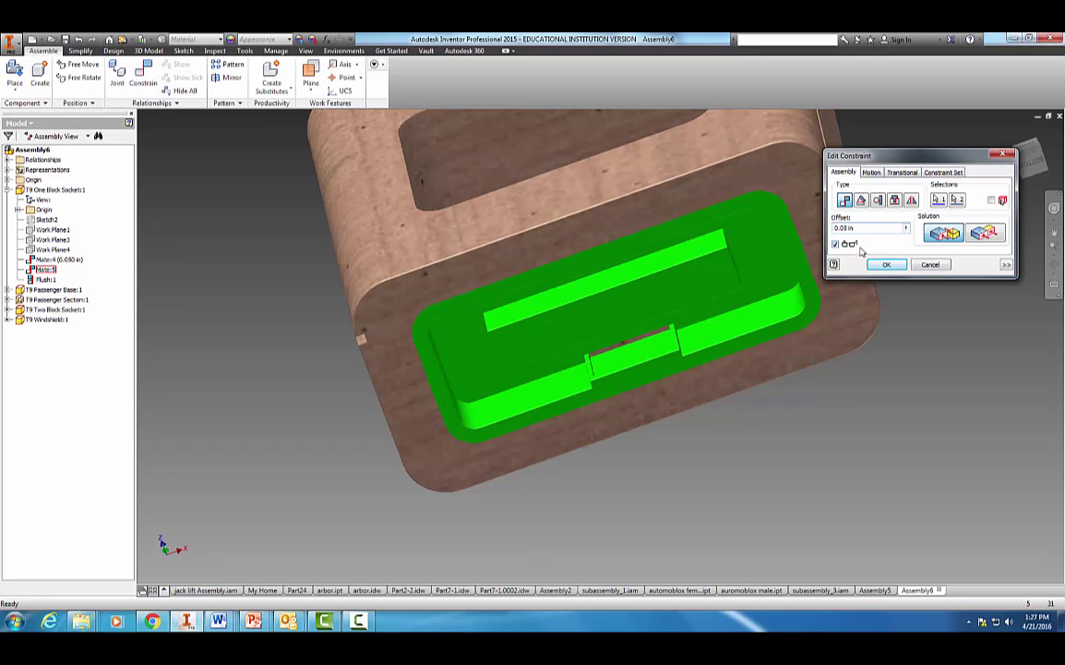
pyautogui.click(885, 265)
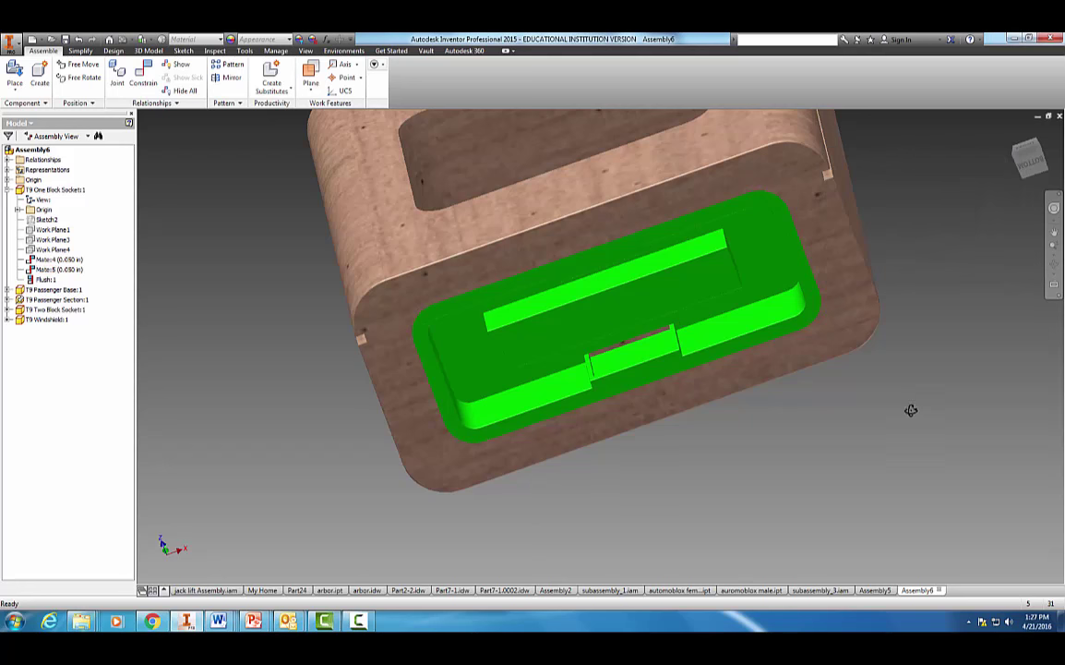
pyautogui.moveTo(911, 409)
pyautogui.keyDown('shift'); pyautogui.mouseDown(button='middle')
pyautogui.moveTo(911, 390)
pyautogui.moveTo(898, 409)
pyautogui.mouseUp(button='middle'); pyautogui.keyUp('shift')
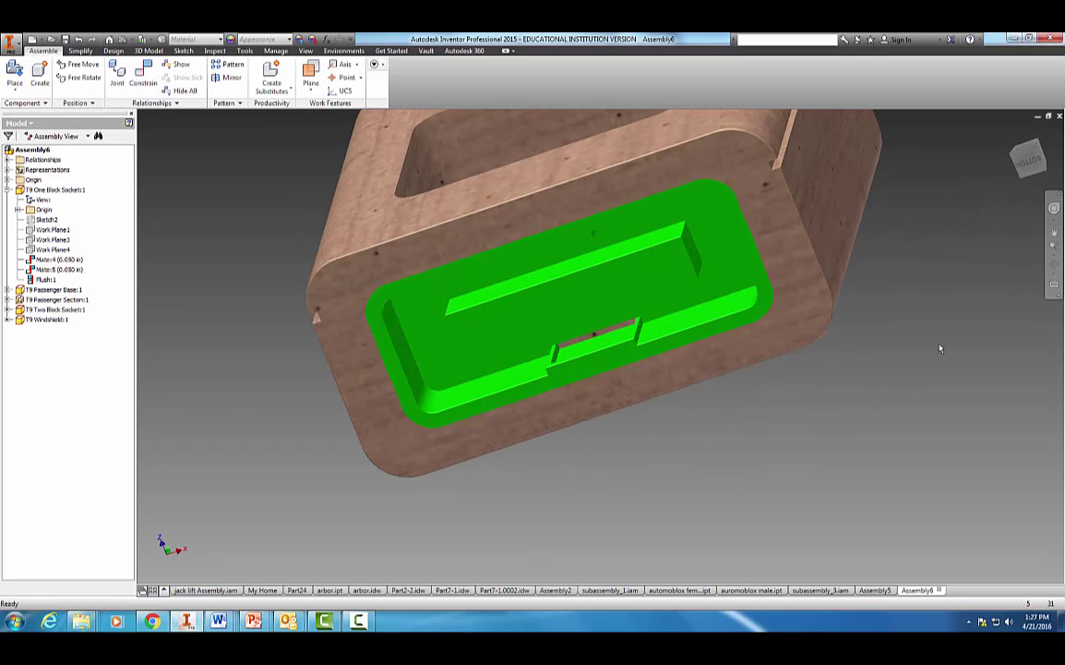
# - Move the T9 Two Block Socket next to the passenger section's other slotted end
pyautogui.click(1028, 168)
pyautogui.click(1028, 166)
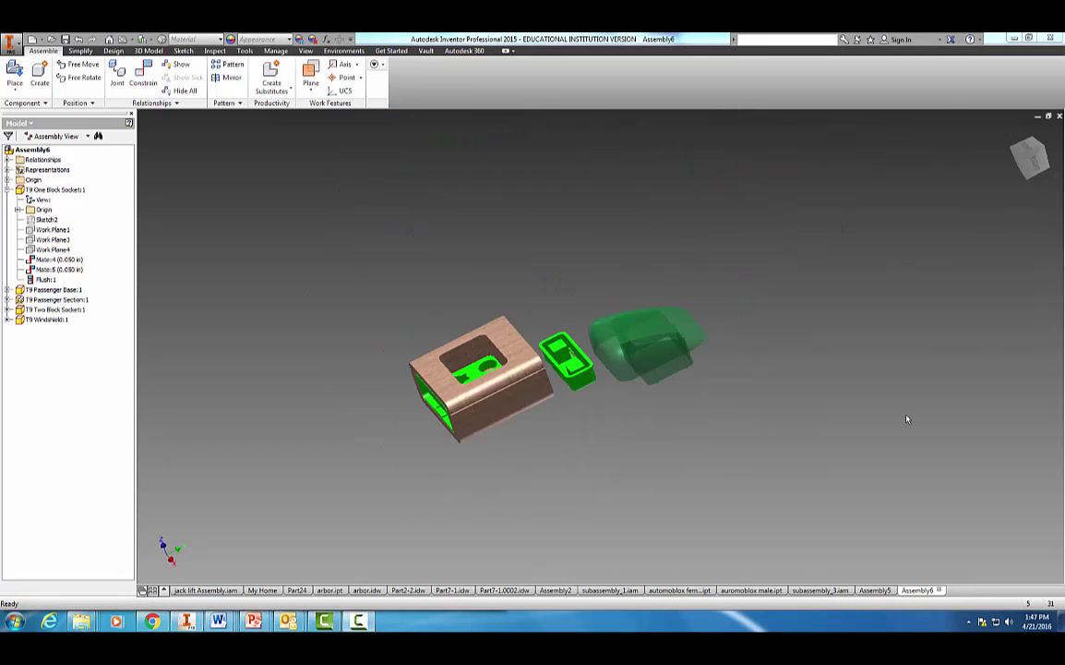
pyautogui.keyDown('shift'); pyautogui.moveTo(907, 419); pyautogui.dragTo(697, 442, button='middle'); pyautogui.keyUp('shift')
pyautogui.moveTo(567, 369); pyautogui.dragTo(650, 373)
pyautogui.keyDown('shift'); pyautogui.moveTo(706, 376); pyautogui.dragTo(646, 361, button='middle'); pyautogui.keyUp('shift')
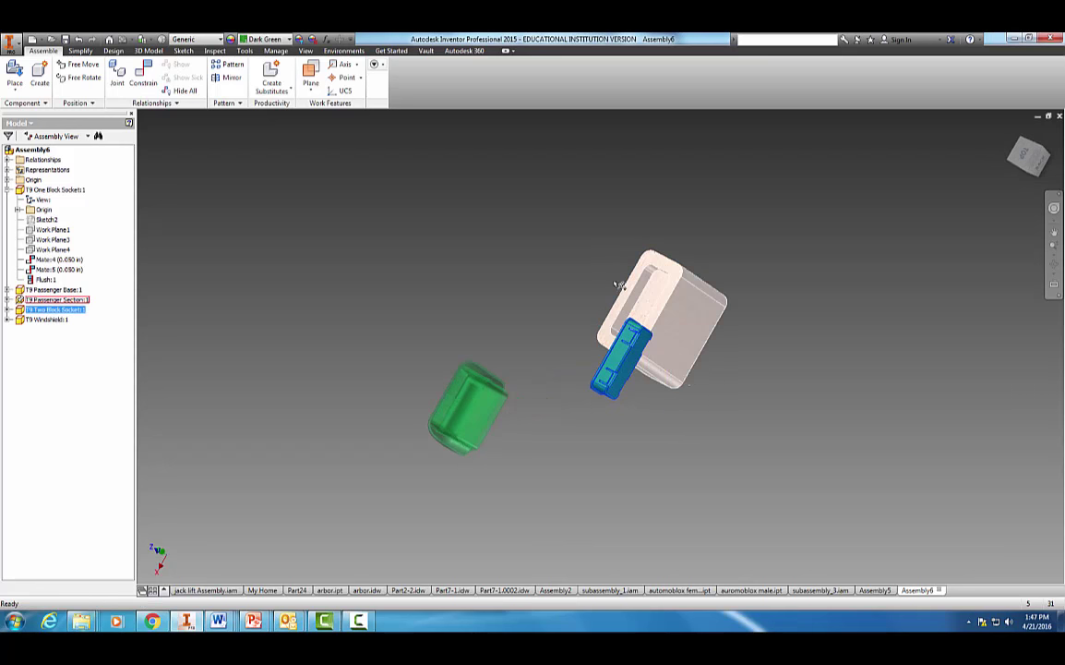
# - Mate the Two Block Socket's long side face to the matching long wall of the passenger section's slot, with 0.000 in offset
pyautogui.click(146, 79)
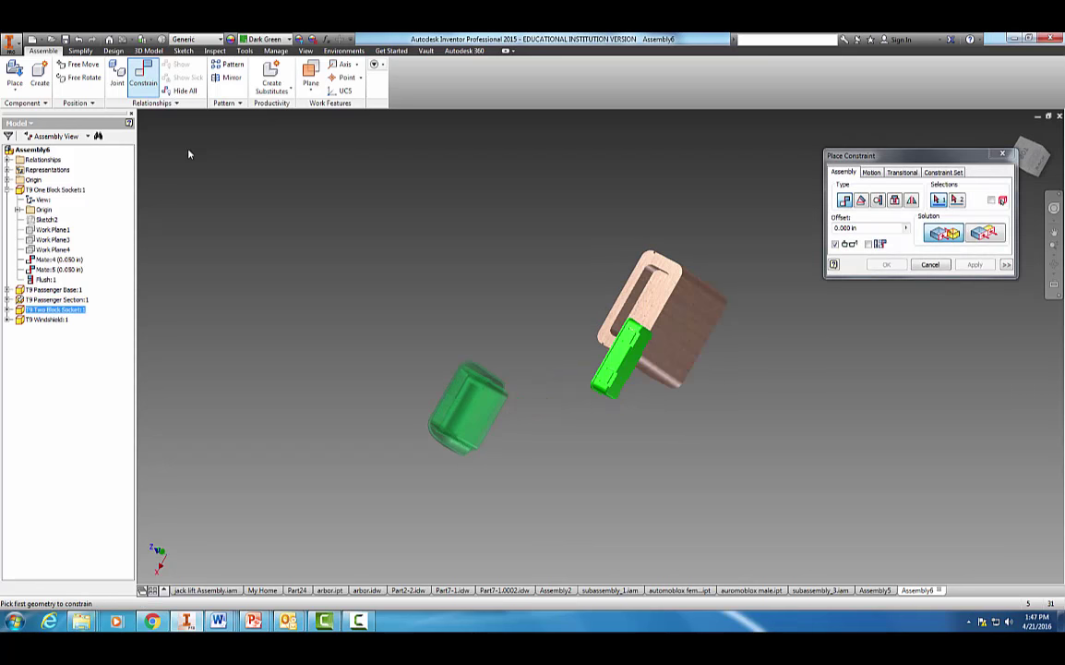
pyautogui.keyDown('shift'); pyautogui.moveTo(752, 290); pyautogui.dragTo(794, 313, button='middle'); pyautogui.keyUp('shift')
pyautogui.click(633, 397)
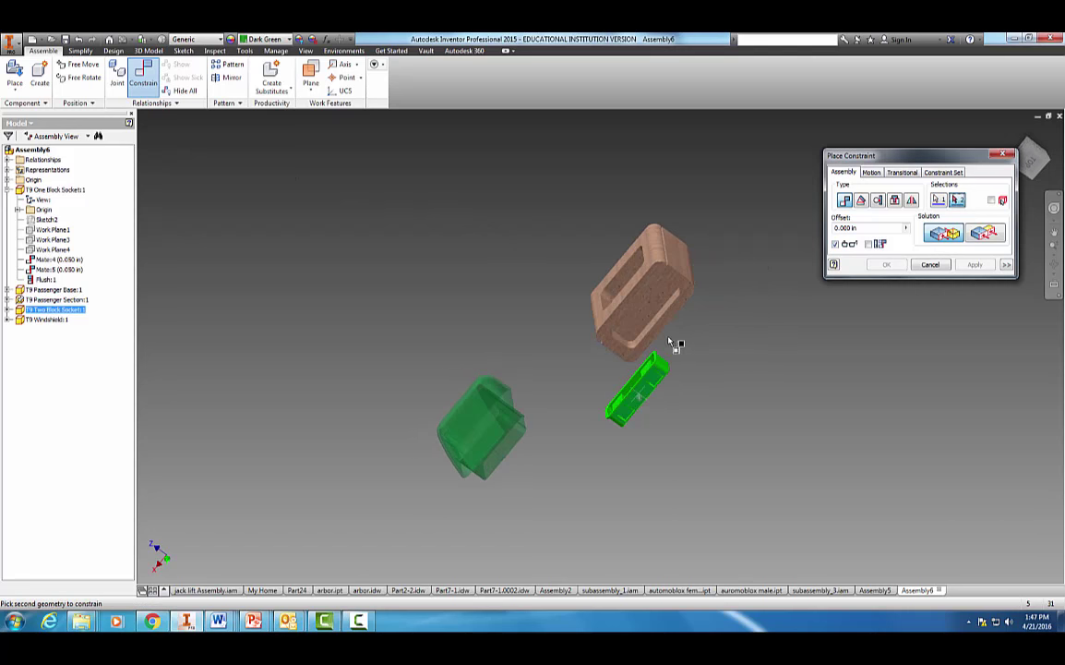
pyautogui.scroll(5, 661, 330)
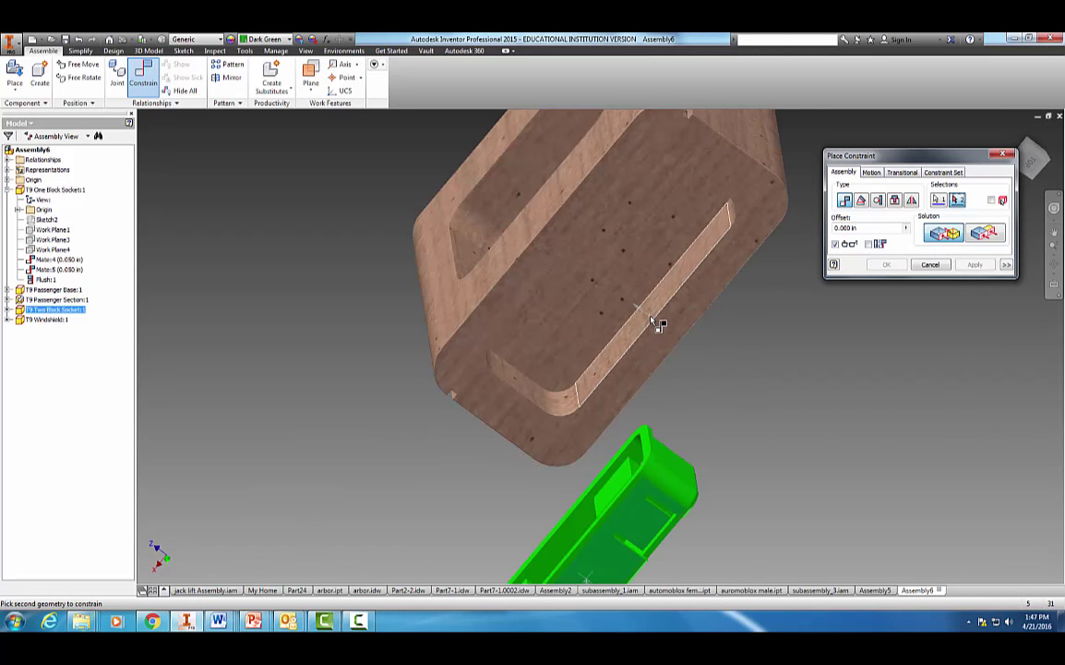
pyautogui.click(649, 319)
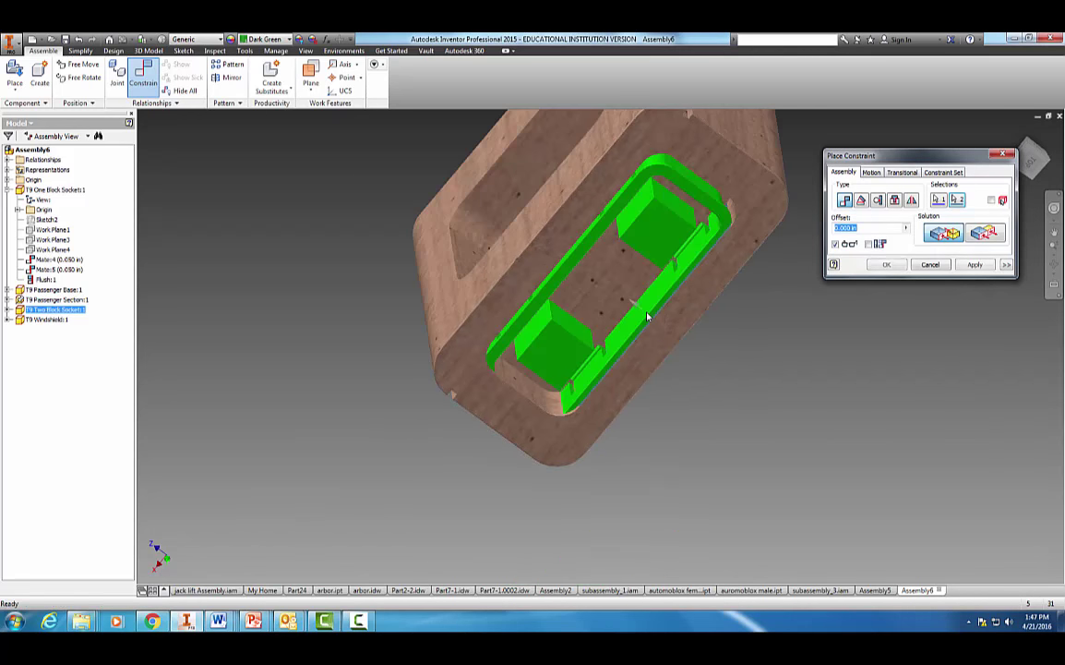
pyautogui.click(982, 266)
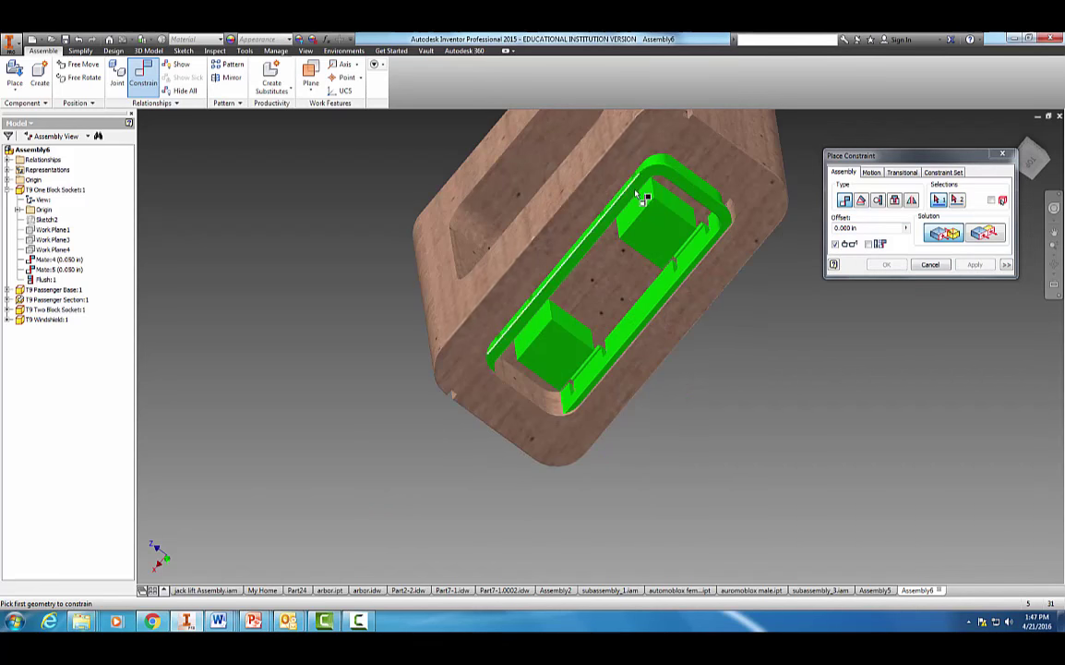
# - Mate the Two Block Socket's short end face to the slot's short end wall, with 0.000 in offset
pyautogui.click(699, 181)
pyautogui.keyDown('shift'); pyautogui.moveTo(751, 288); pyautogui.dragTo(765, 255, button='middle'); pyautogui.keyUp('shift')
pyautogui.click(699, 277)
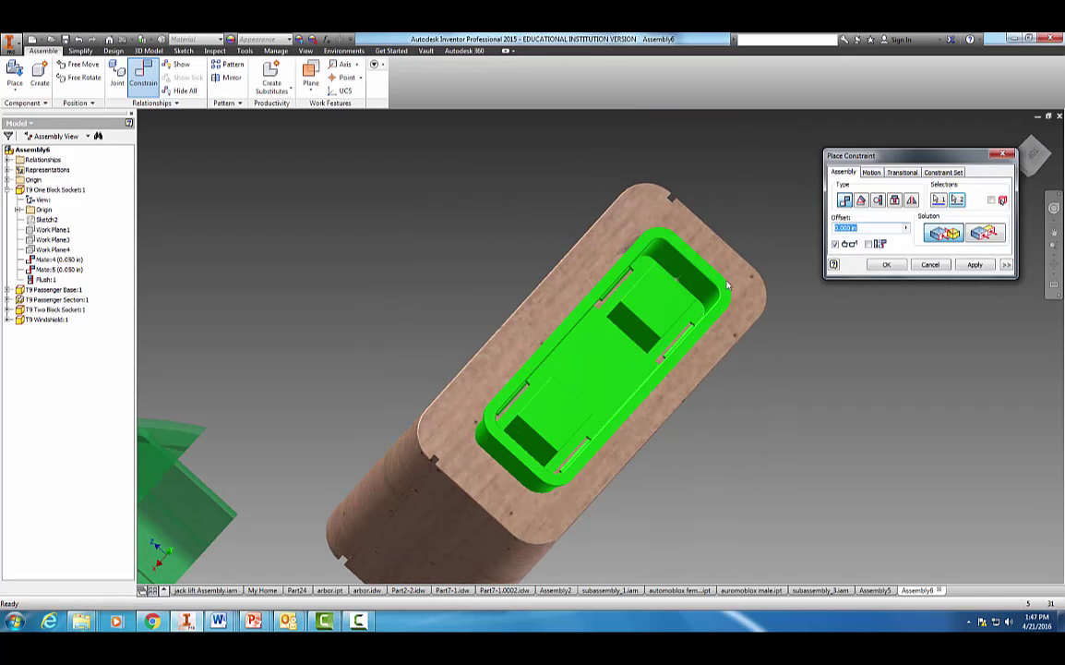
pyautogui.click(969, 267)
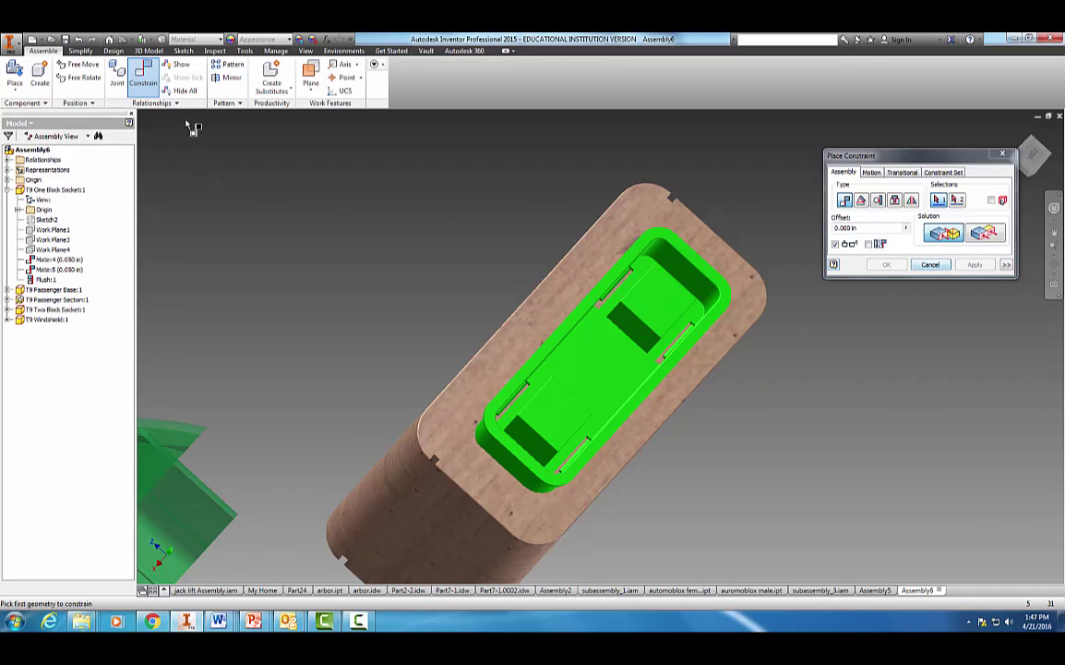
# - Constrain the Two Block Socket's rim face flush with the passenger section's outer end face, with 0.000 in offset
pyautogui.click(982, 236)
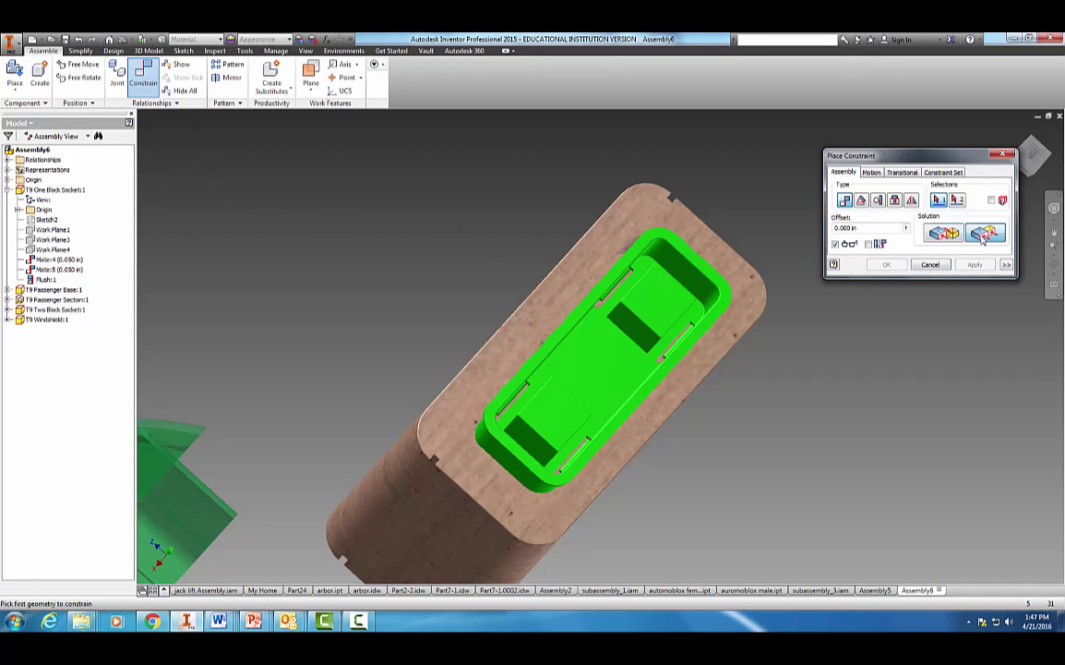
pyautogui.click(623, 276)
pyautogui.click(581, 258)
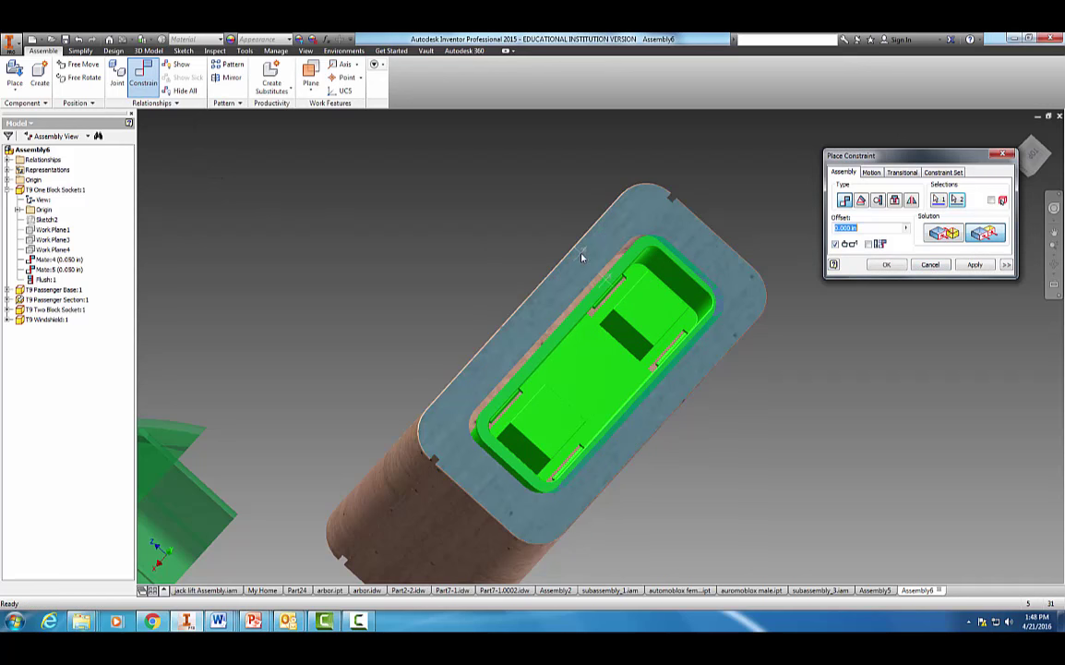
pyautogui.click(975, 264)
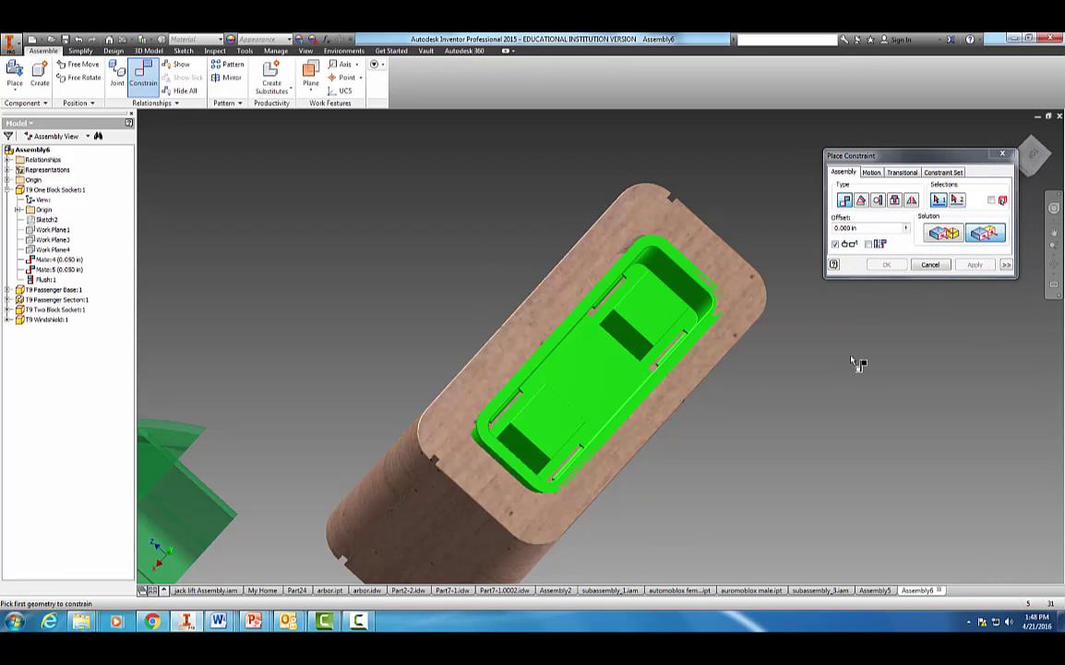
pyautogui.keyDown('shift'); pyautogui.moveTo(858, 362); pyautogui.dragTo(692, 477, button='middle'); pyautogui.keyUp('shift')
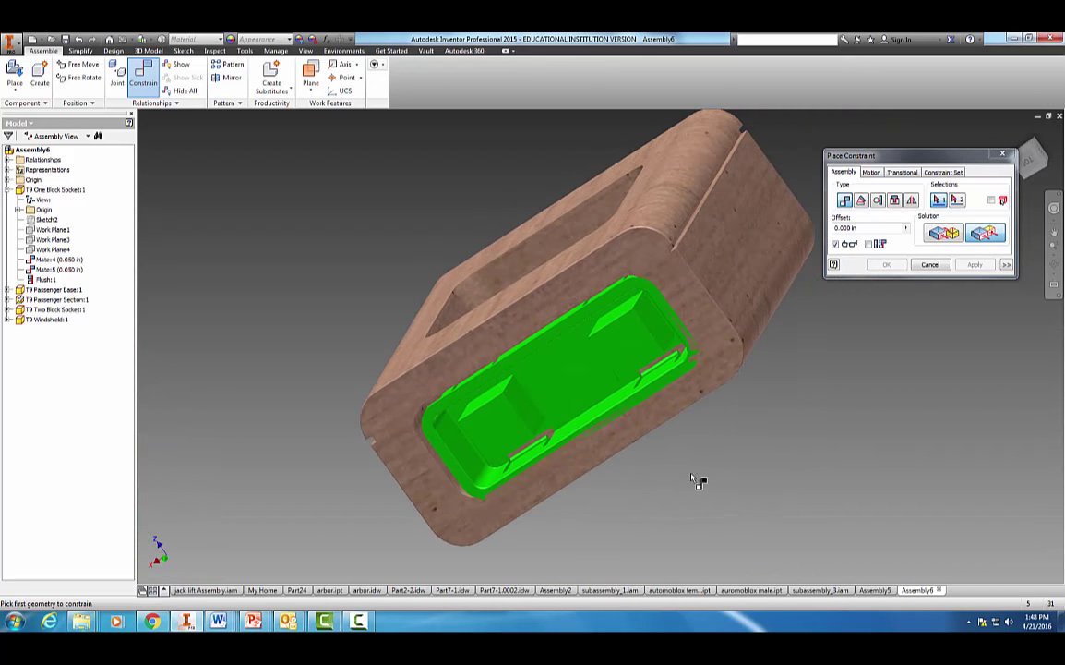
pyautogui.click(535, 403)
pyautogui.click(930, 265)
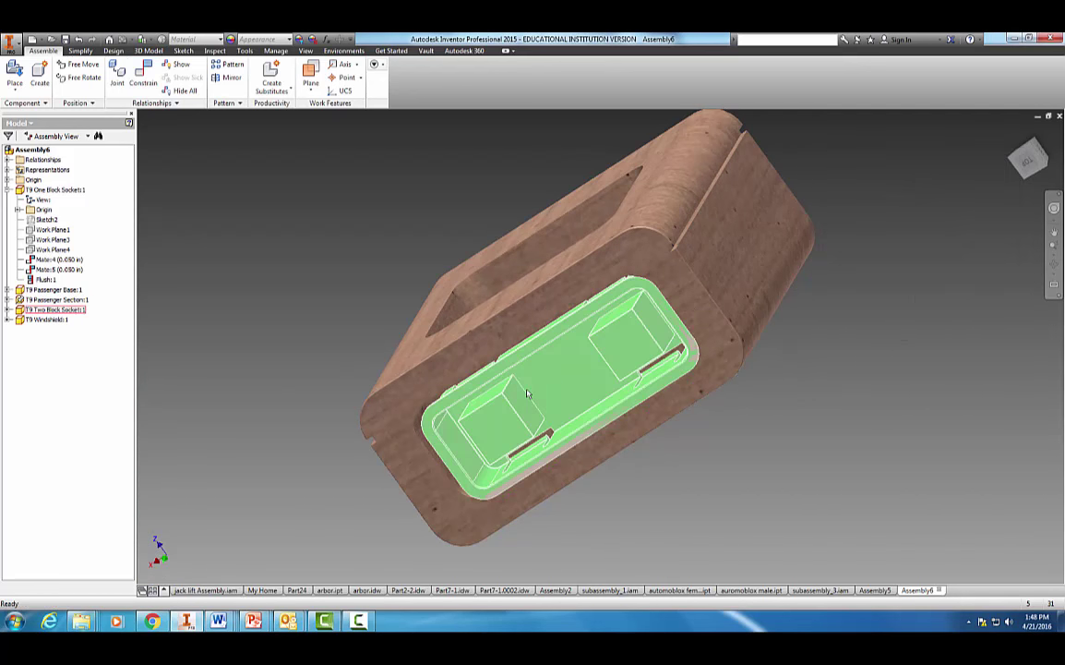
# - Set the offset of the Two Block Socket's short-end mate to 0.050 in
pyautogui.click(7, 309)
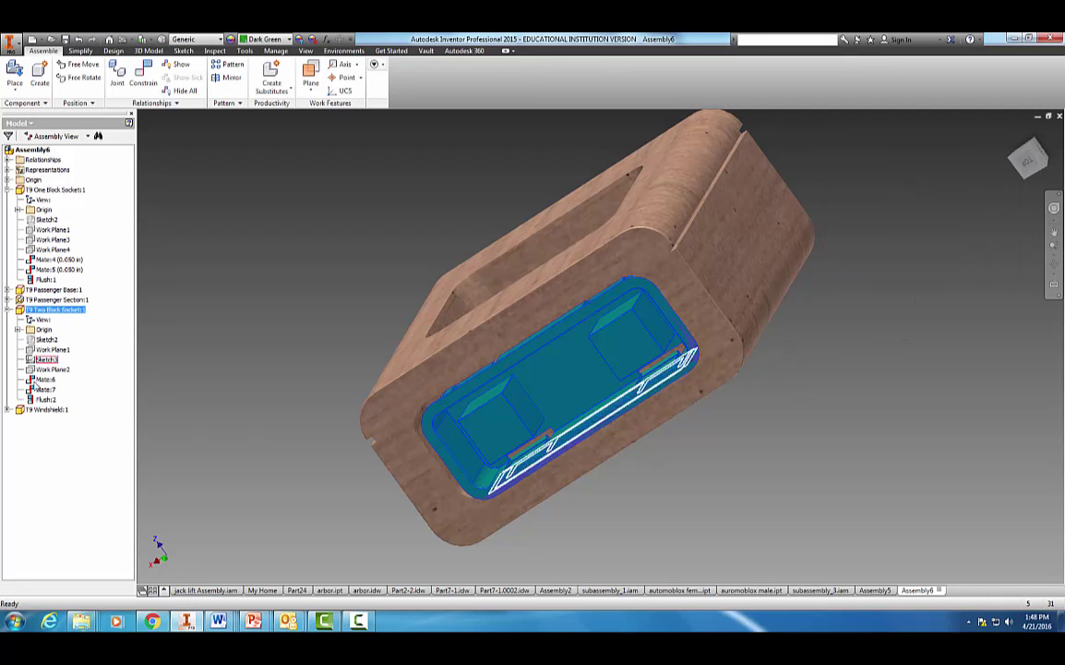
pyautogui.click(42, 389)
pyautogui.rightClick(41, 391)
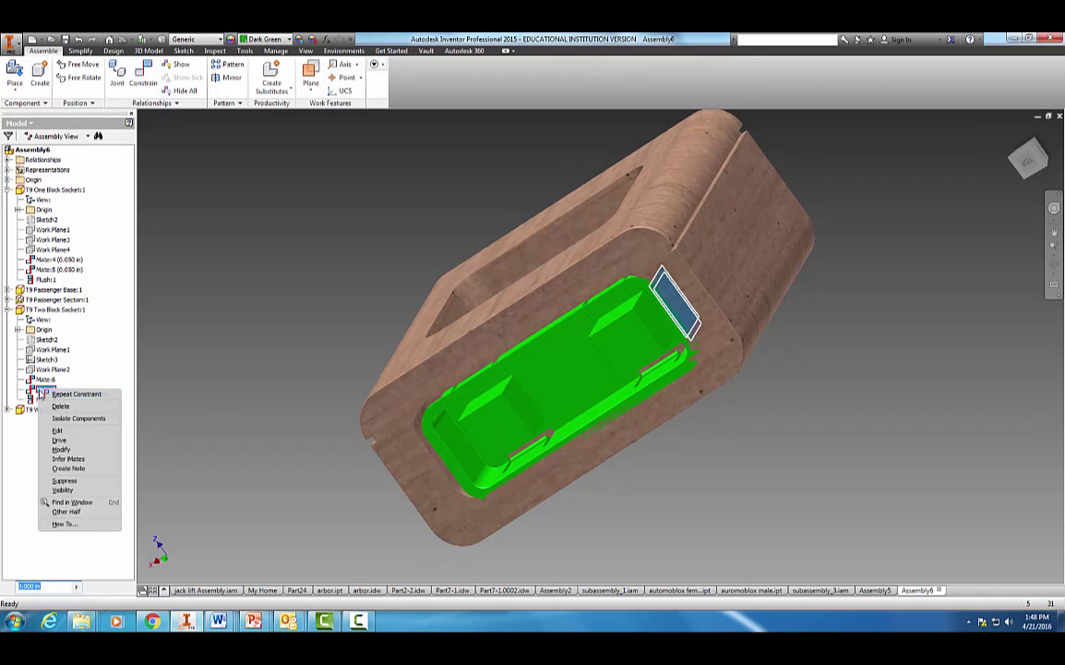
pyautogui.click(57, 430)
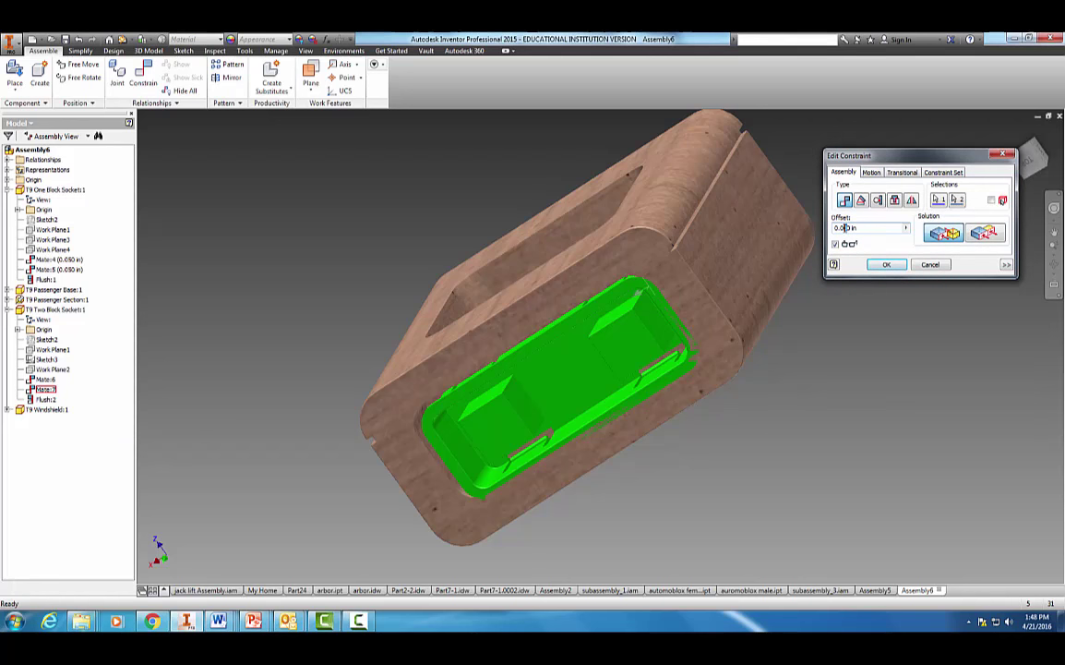
pyautogui.write('5')
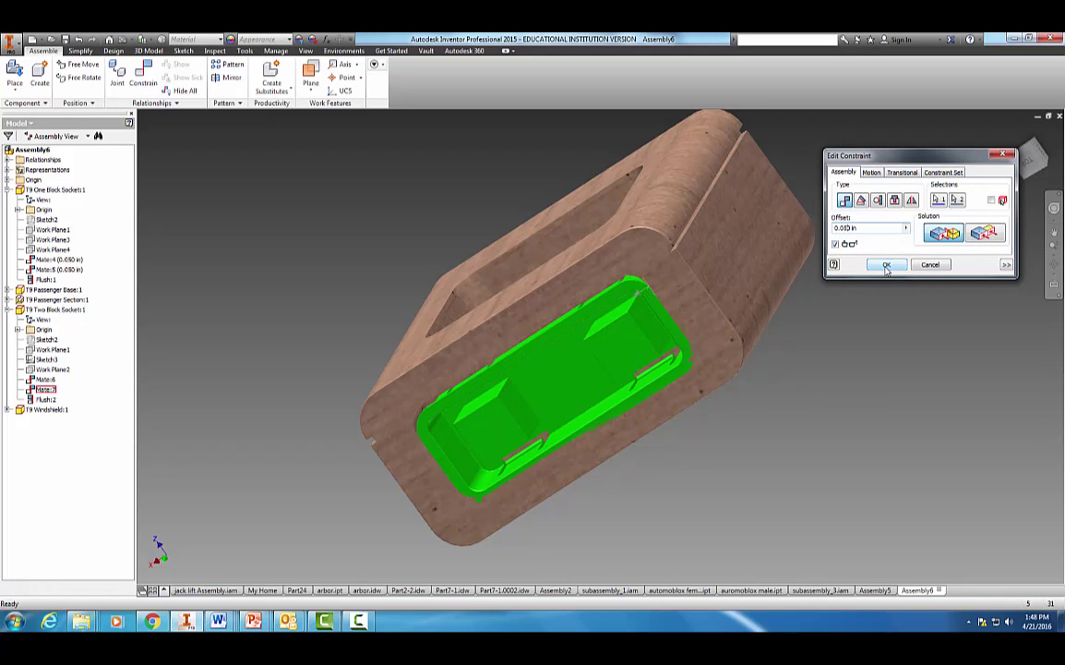
pyautogui.click(886, 265)
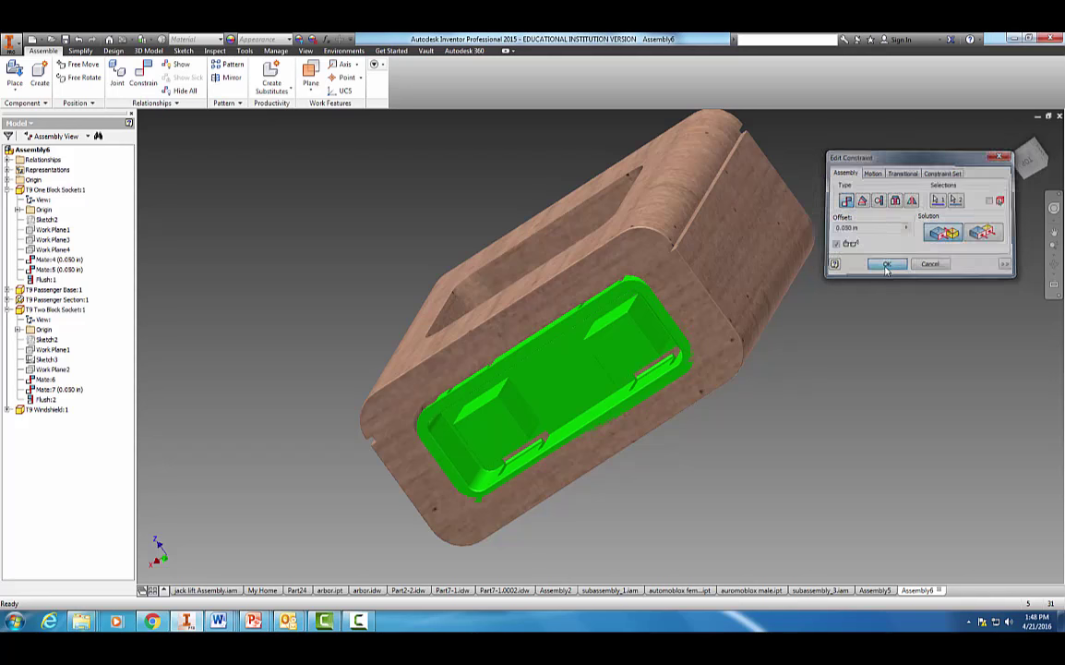
# - Set the offset of the Two Block Socket's long-side mate to 0.050 in
pyautogui.rightClick(48, 380)
pyautogui.click(72, 386)
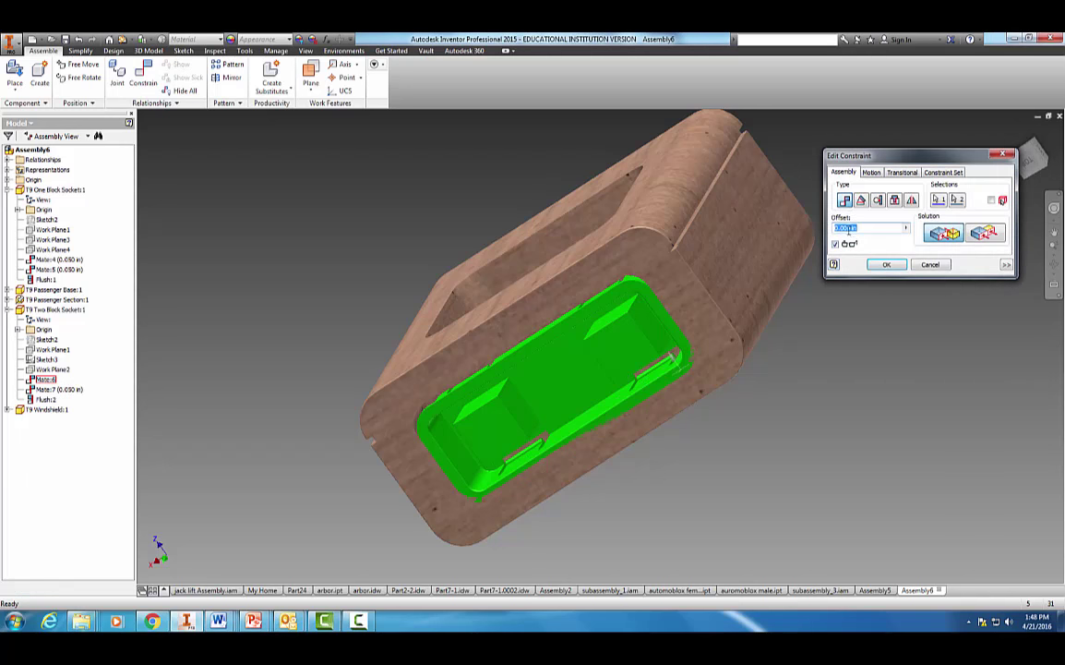
pyautogui.write('5')
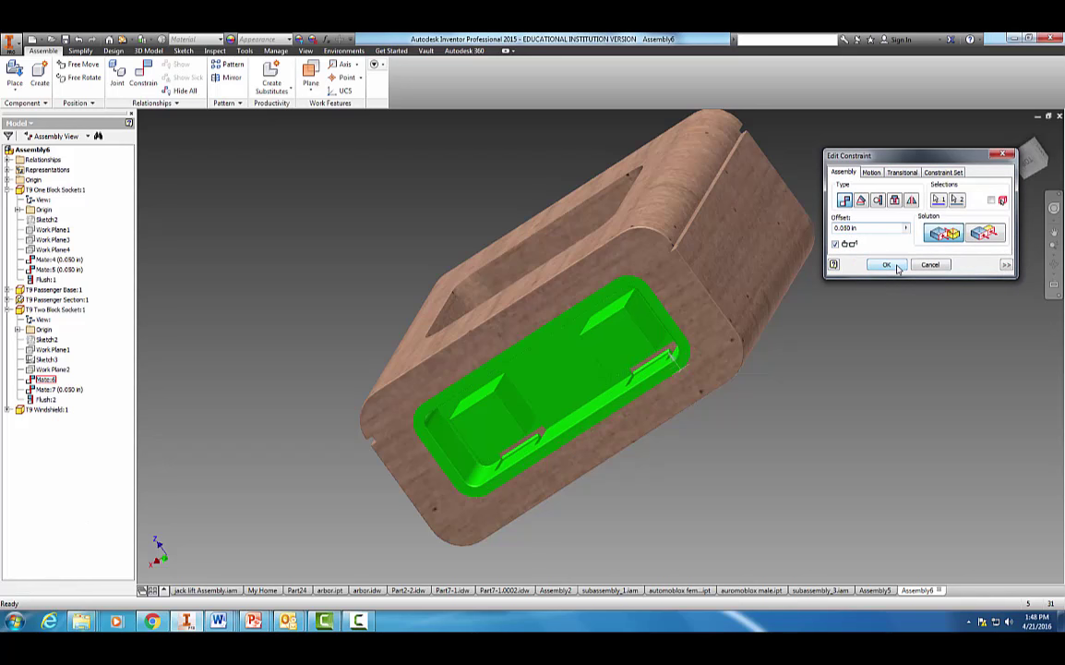
pyautogui.click(888, 265)
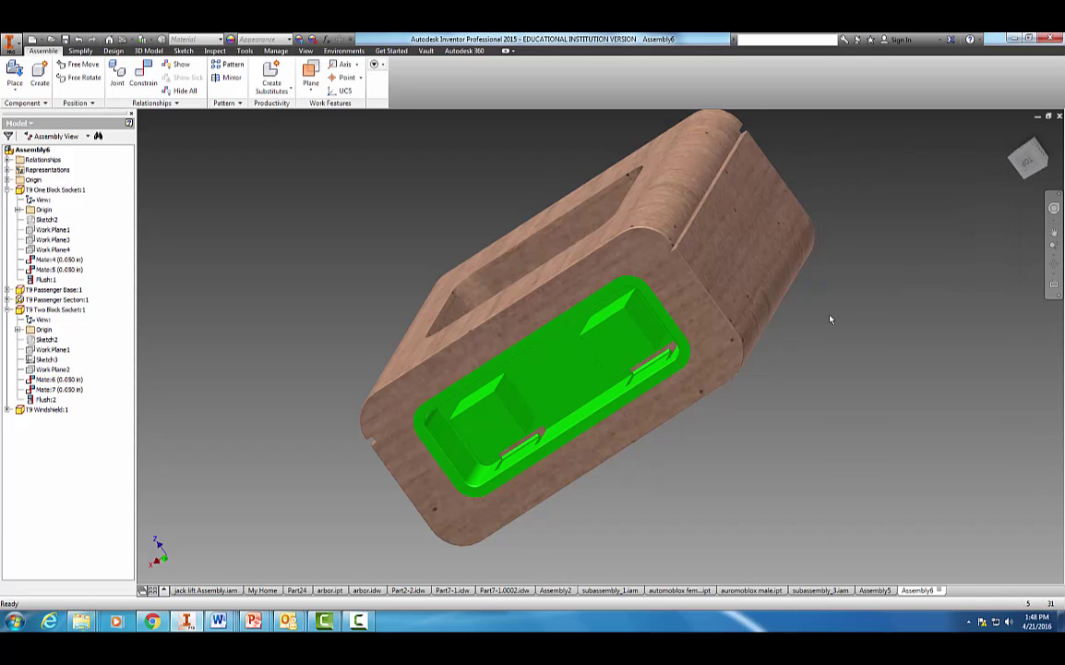
# - Examine the seated socket and how the windshield sits in the finished subassembly_3, then return to Assembly6
pyautogui.keyDown('shift'); pyautogui.moveTo(805, 310); pyautogui.dragTo(857, 384, button='middle'); pyautogui.keyUp('shift')
pyautogui.scroll(-2, 858, 384)
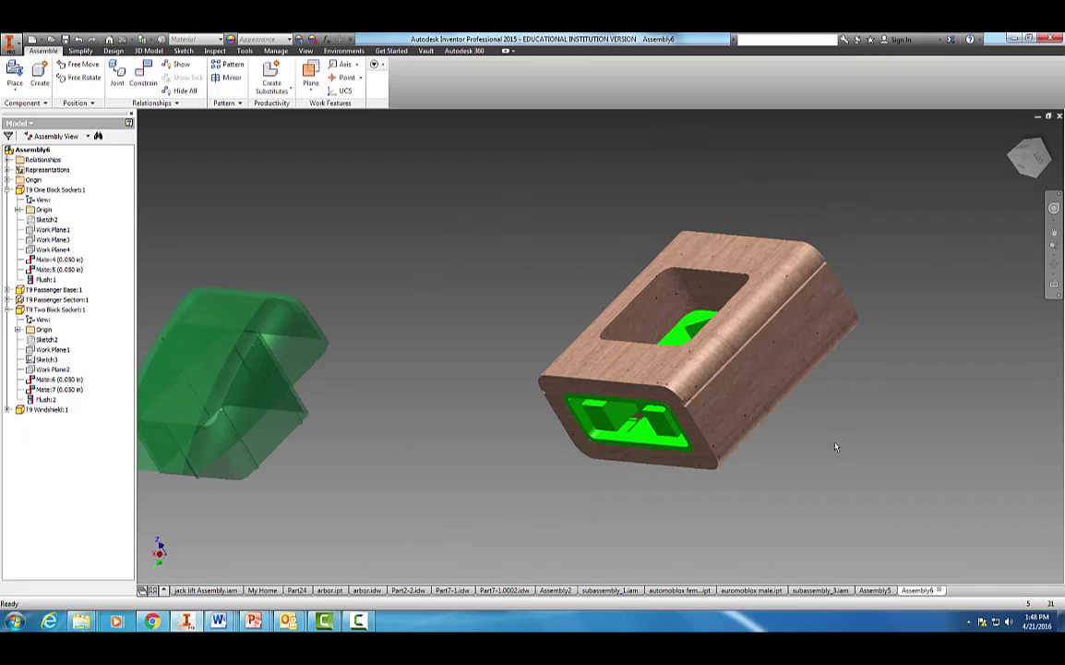
pyautogui.keyDown('shift'); pyautogui.moveTo(833, 446); pyautogui.dragTo(860, 432, button='middle'); pyautogui.keyUp('shift')
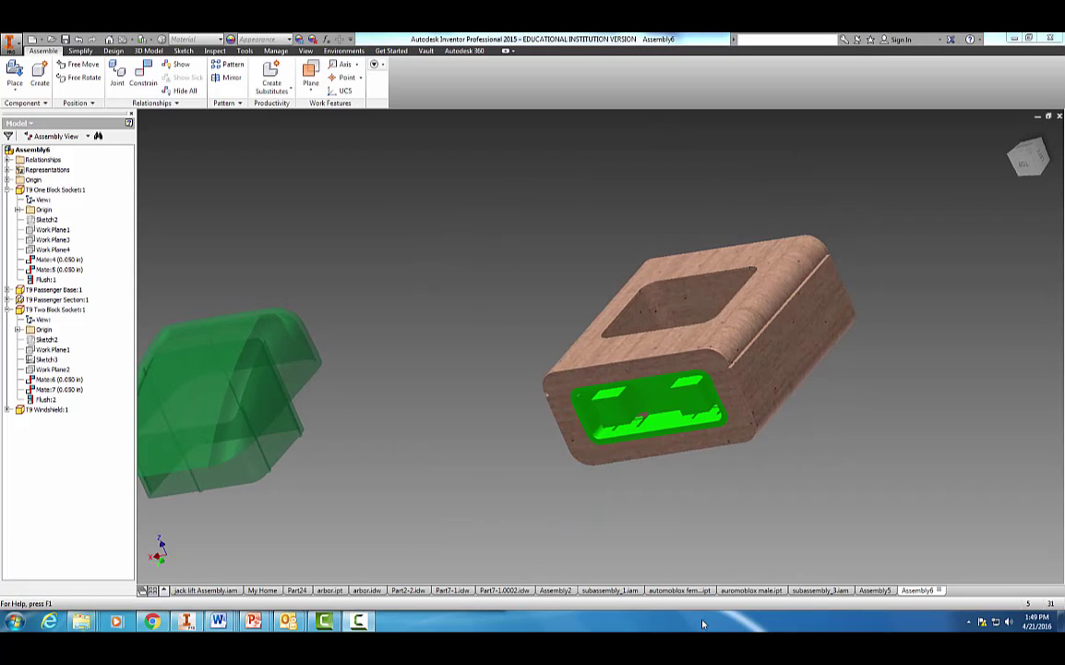
pyautogui.click(874, 589)
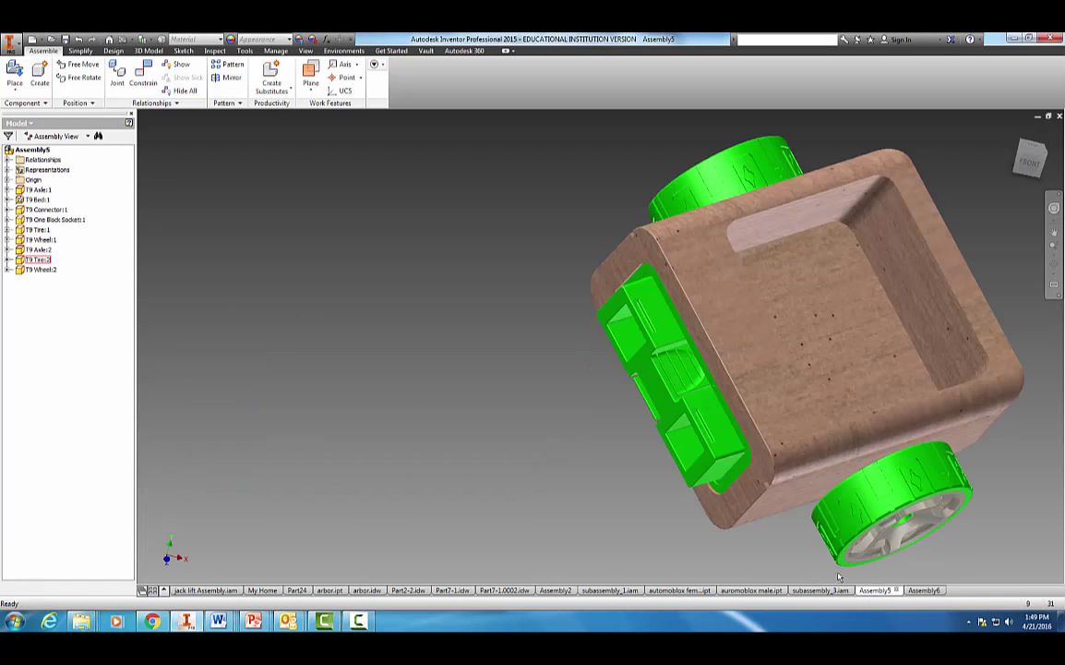
pyautogui.click(819, 590)
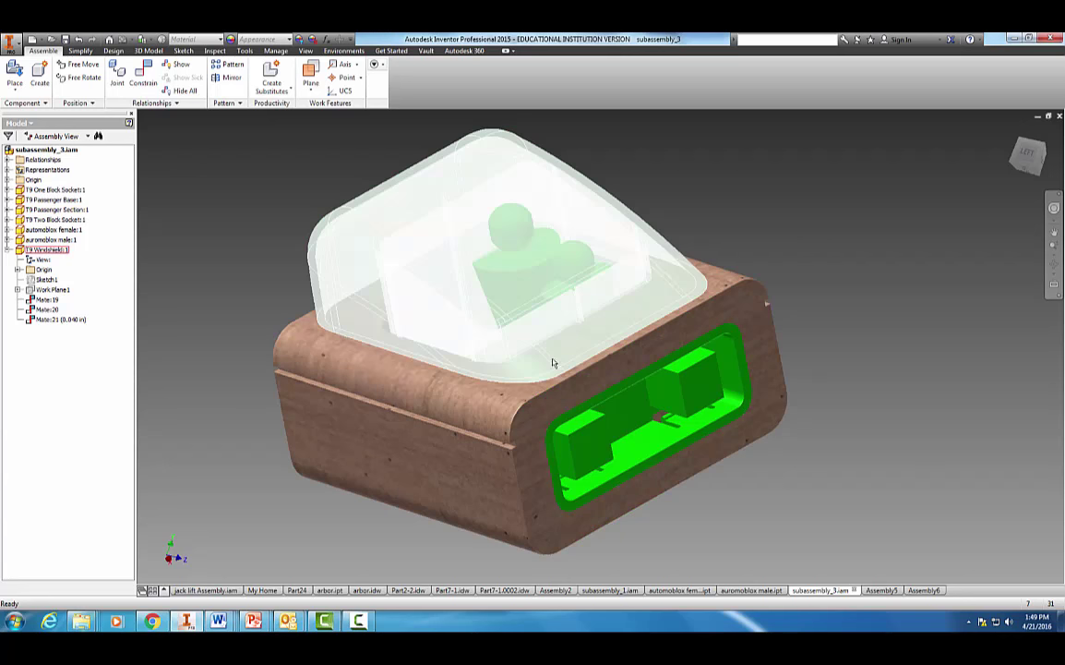
pyautogui.click(926, 591)
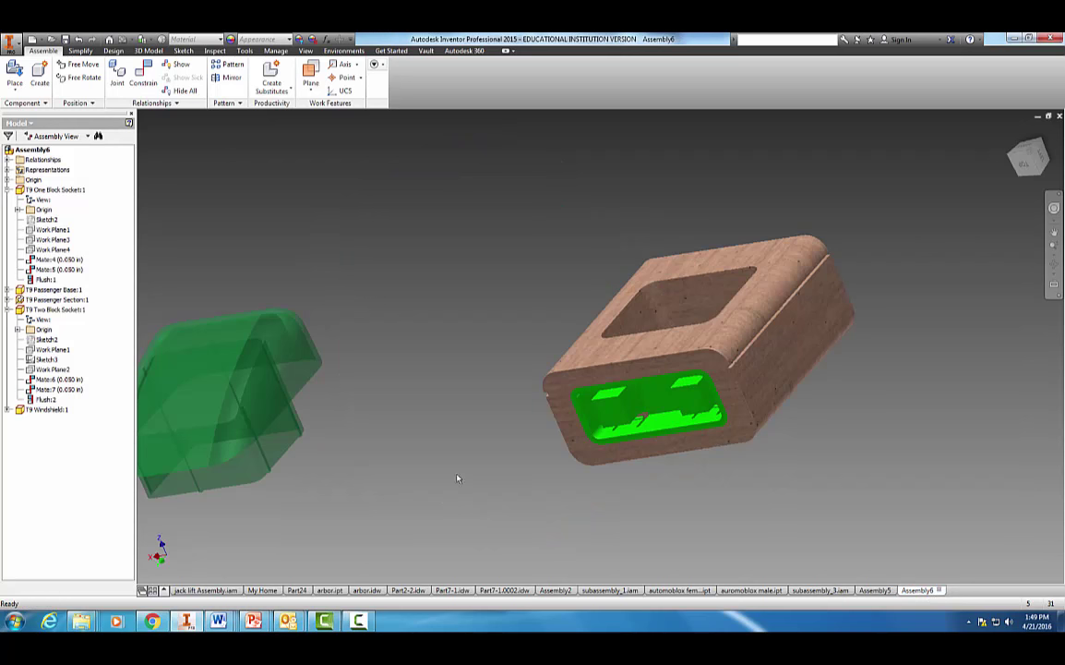
# - Move the T9 Windshield closer to the passenger section and turn the view to its open underside
pyautogui.moveTo(276, 399); pyautogui.dragTo(485, 318)
pyautogui.keyDown('shift'); pyautogui.moveTo(564, 420); pyautogui.dragTo(500, 406, button='middle'); pyautogui.keyUp('shift')
pyautogui.scroll(-3, 236, 301)
pyautogui.click(335, 279)
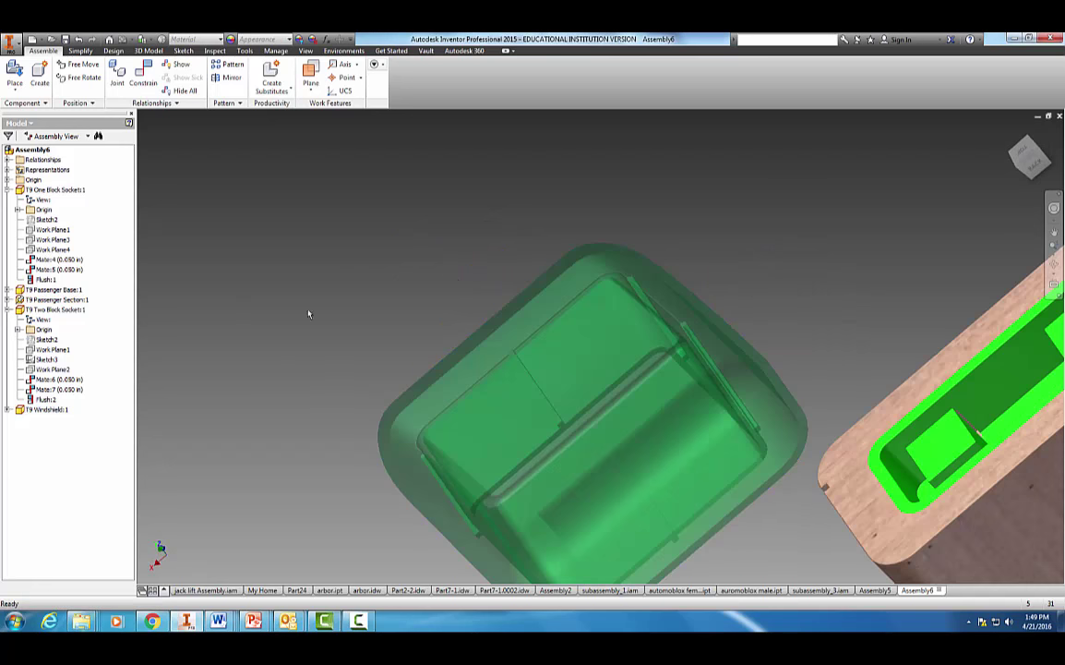
# - Mate the windshield's flat bottom rim face to the passenger section's top face, with 0.000 in offset
pyautogui.click(143, 74)
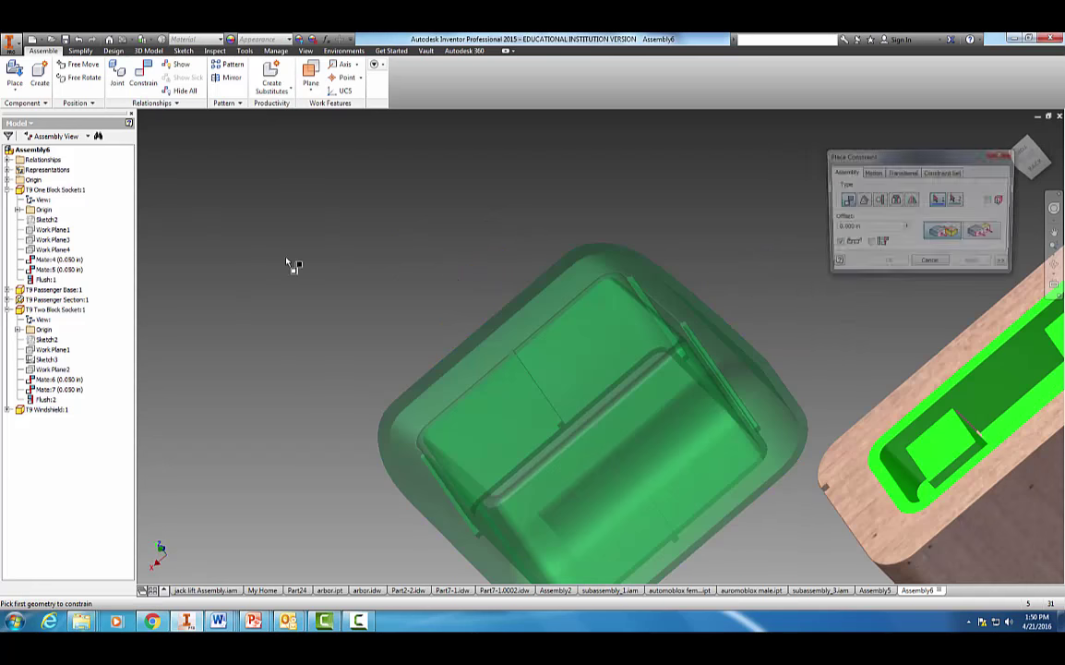
pyautogui.click(490, 331)
pyautogui.keyDown('shift'); pyautogui.moveTo(697, 290); pyautogui.dragTo(743, 294, button='middle'); pyautogui.keyUp('shift')
pyautogui.moveTo(940, 164); pyautogui.dragTo(817, 418)
pyautogui.click(805, 214)
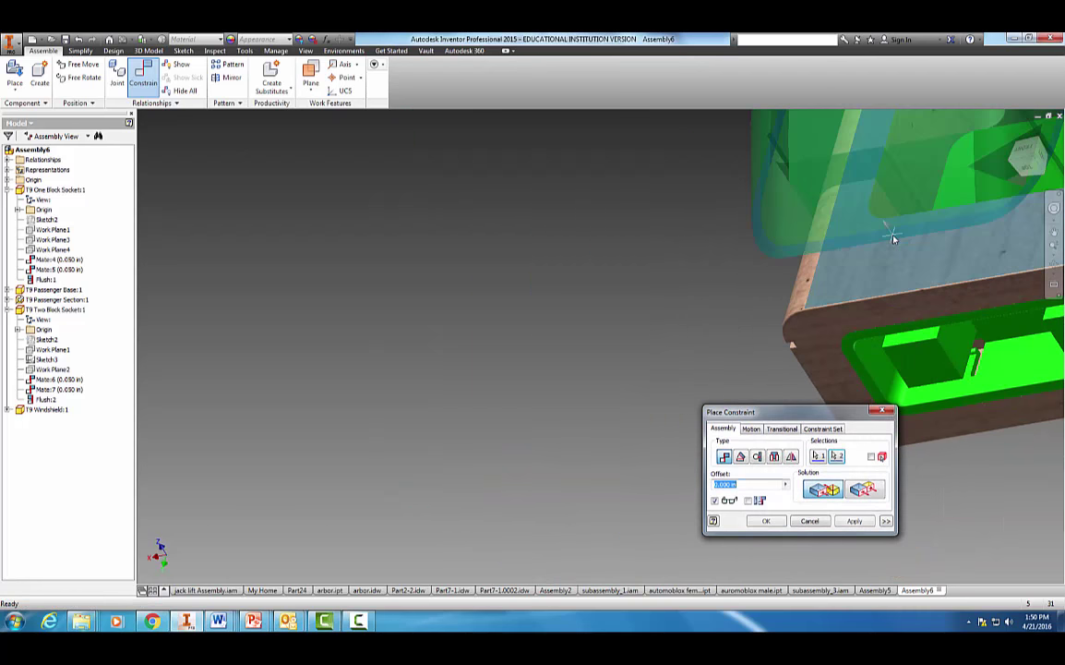
pyautogui.click(854, 523)
# - Mate the outer face of the windshield's side tab to the adjacent inner wall of the passenger section's top opening, with 0.000 in offset
pyautogui.keyDown('shift'); pyautogui.moveTo(981, 472); pyautogui.dragTo(937, 468, button='middle'); pyautogui.keyUp('shift')
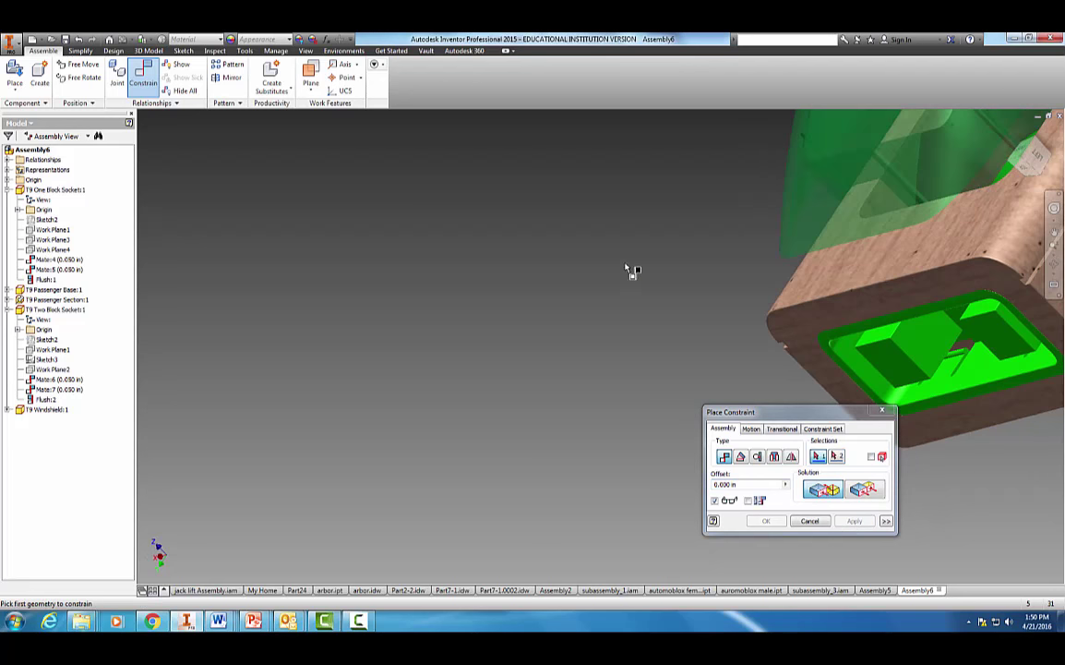
pyautogui.moveTo(566, 278); pyautogui.dragTo(163, 442, button='middle')
pyautogui.keyDown('shift'); pyautogui.moveTo(801, 371); pyautogui.dragTo(870, 376, button='middle'); pyautogui.keyUp('shift')
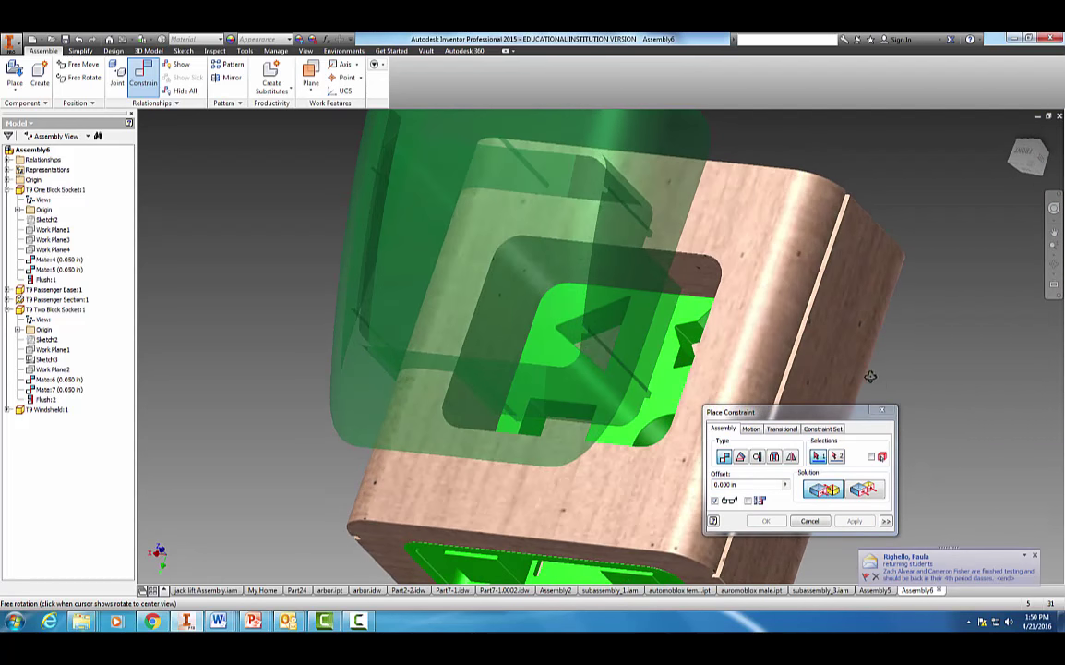
pyautogui.scroll(3, 648, 394)
pyautogui.click(647, 395)
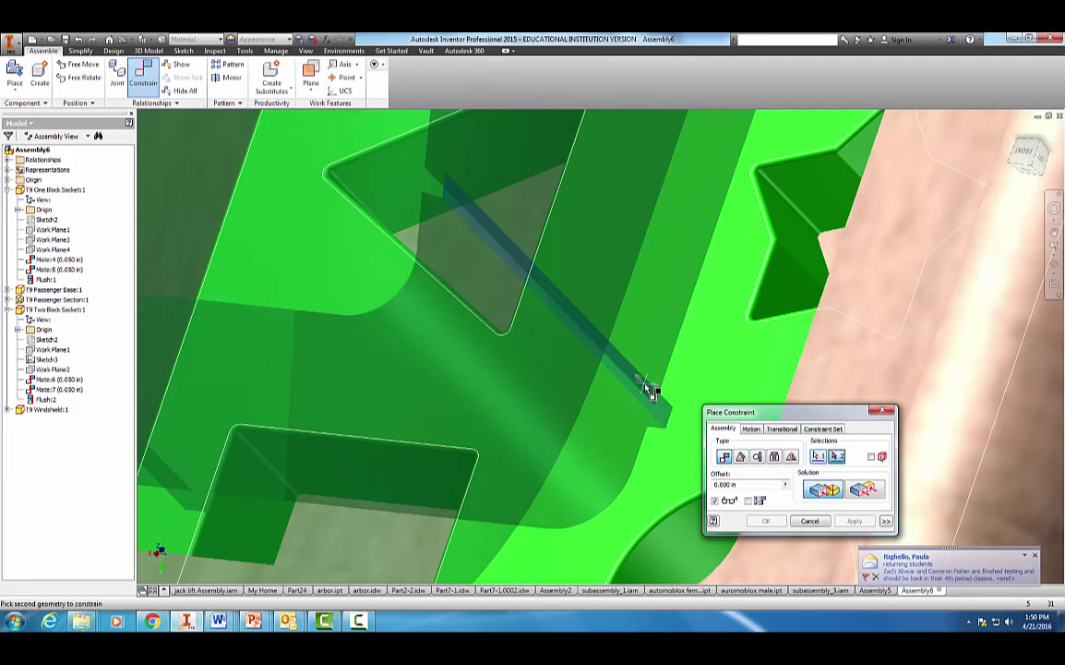
pyautogui.keyDown('shift'); pyautogui.moveTo(209, 302); pyautogui.dragTo(273, 313, button='middle'); pyautogui.keyUp('shift')
pyautogui.click(236, 220)
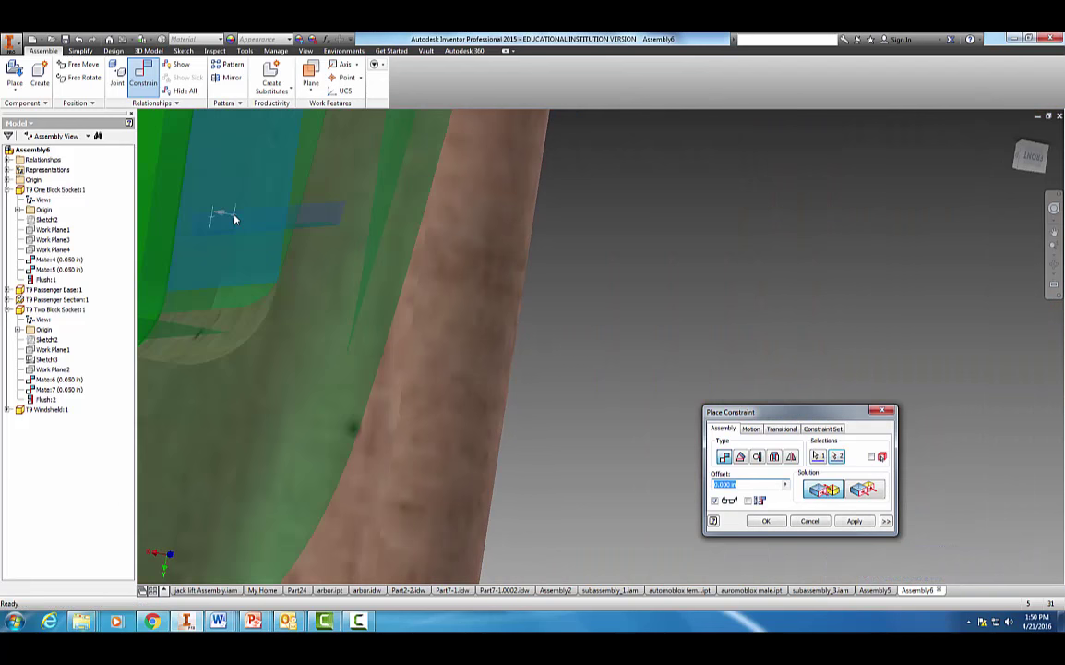
pyautogui.click(854, 522)
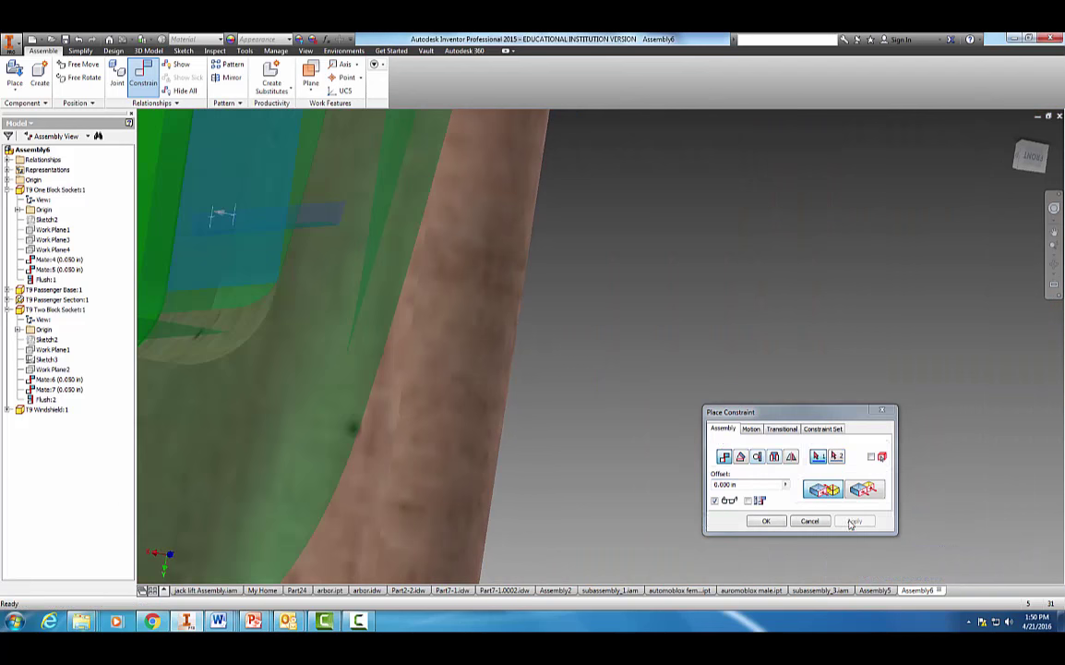
pyautogui.moveTo(604, 350); pyautogui.dragTo(833, 274, button='middle')
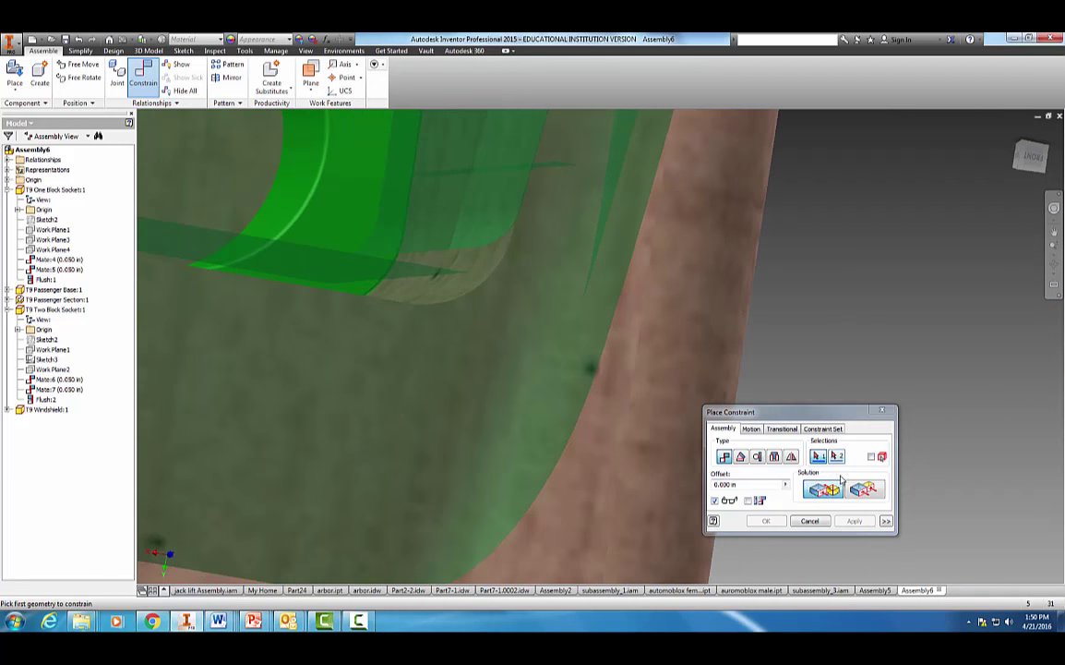
pyautogui.click(812, 522)
pyautogui.scroll(3, 845, 429)
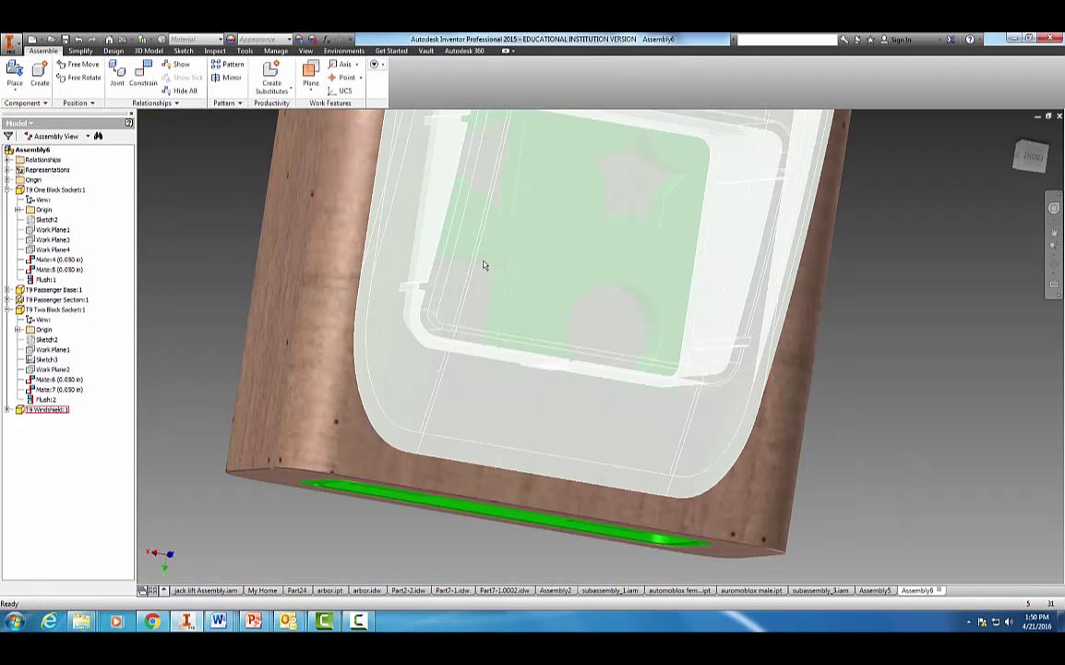
# - Mate the narrow rib face on the windshield's end wall to the adjacent inner end wall of the passenger section's top opening, with 0.000 in offset
pyautogui.moveTo(484, 265); pyautogui.dragTo(549, 194)
pyautogui.keyDown('shift'); pyautogui.moveTo(845, 360); pyautogui.dragTo(861, 332, button='middle'); pyautogui.keyUp('shift')
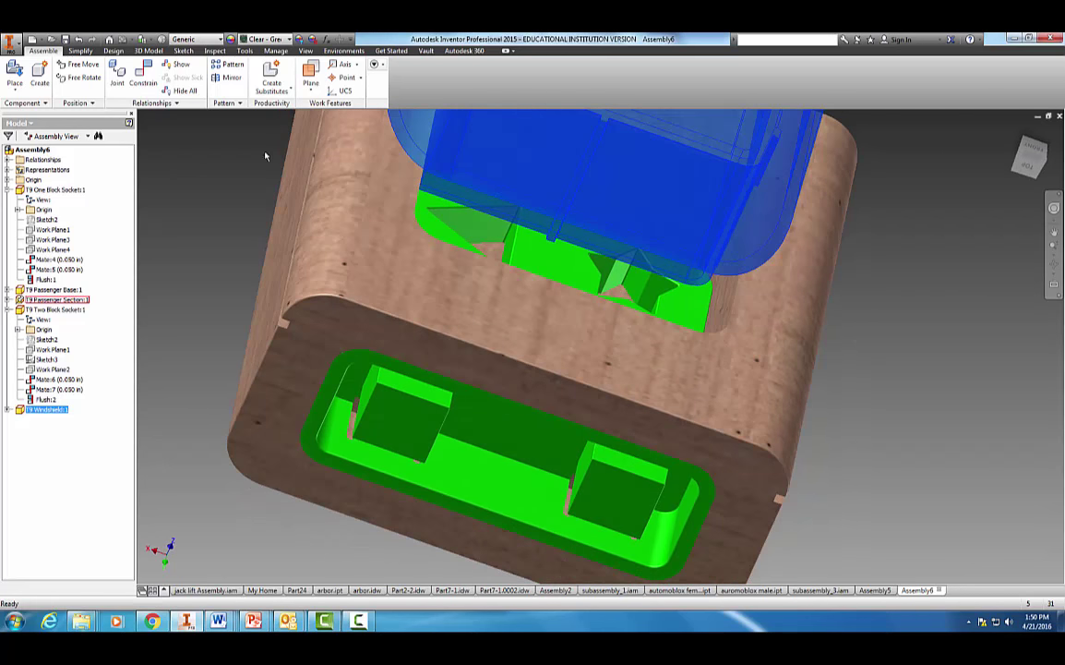
pyautogui.click(143, 74)
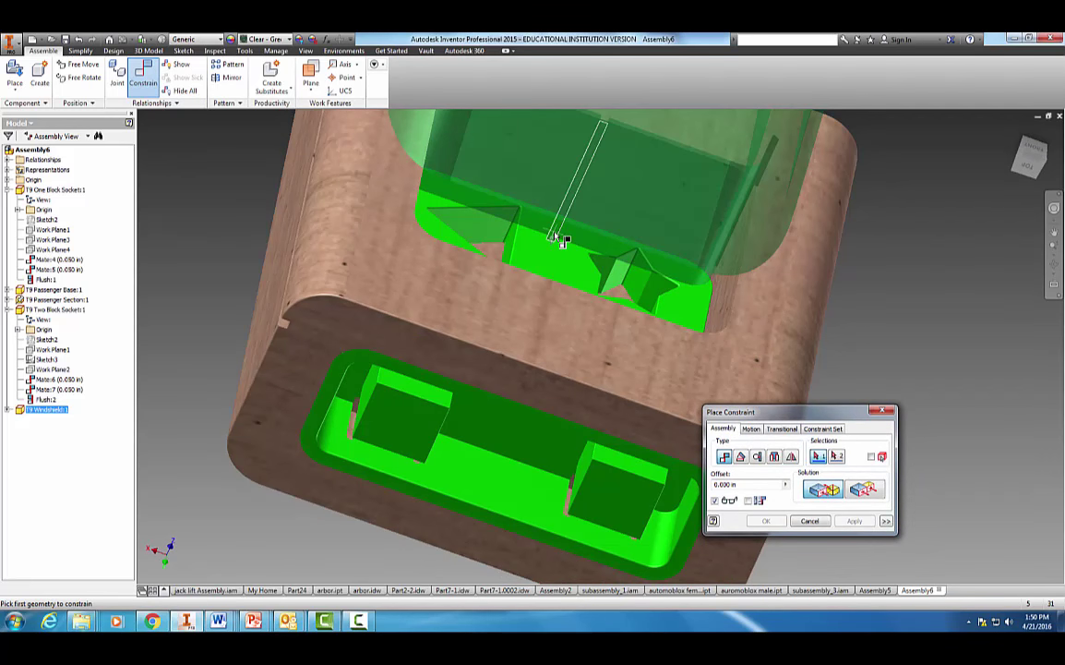
pyautogui.keyDown('shift'); pyautogui.moveTo(559, 231); pyautogui.dragTo(420, 214, button='middle'); pyautogui.keyUp('shift')
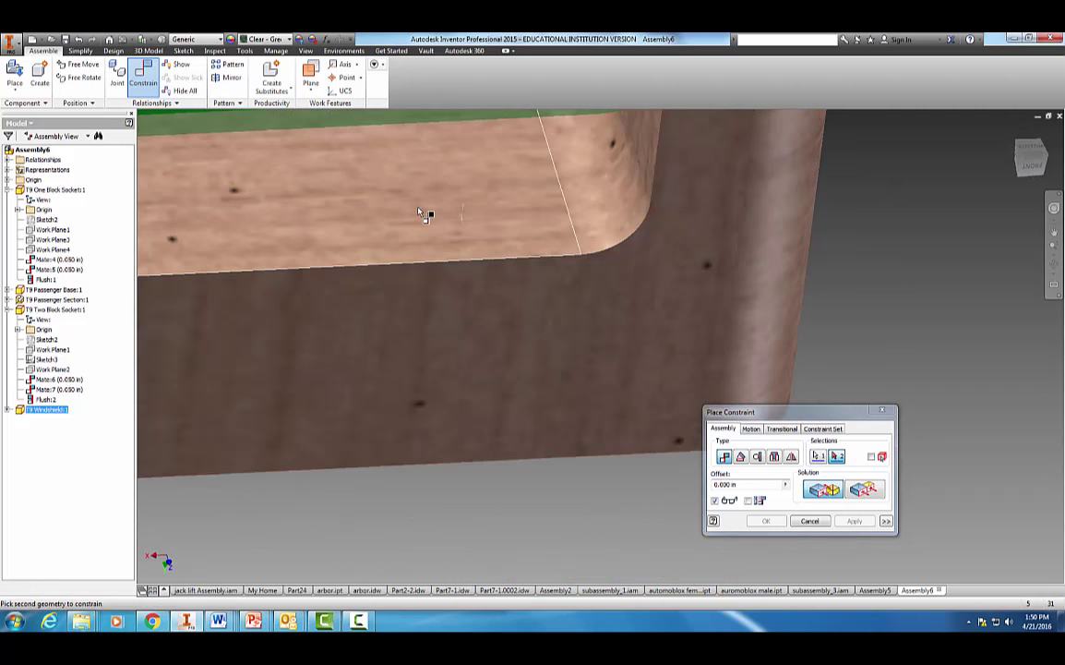
pyautogui.click(296, 190)
pyautogui.click(855, 522)
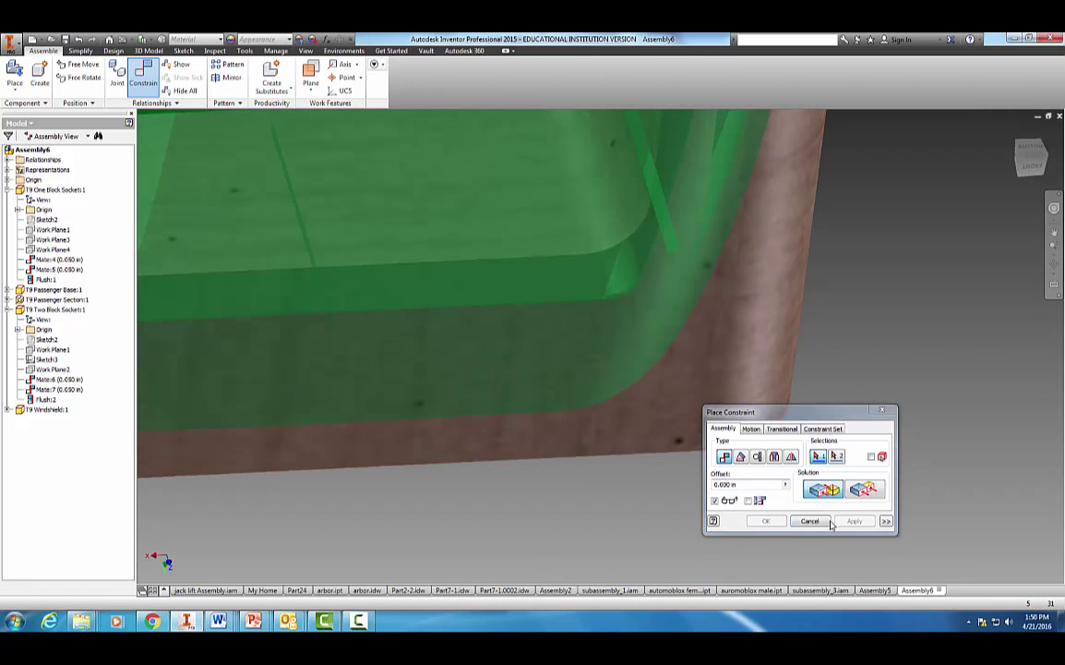
pyautogui.click(810, 521)
# - Edit the newest windshield mate, between its end rib and the opening's end wall, and set the offset to -0.09 in
pyautogui.keyDown('shift'); pyautogui.moveTo(816, 380); pyautogui.dragTo(799, 412, button='middle'); pyautogui.keyUp('shift')
pyautogui.scroll(4, 880, 387)
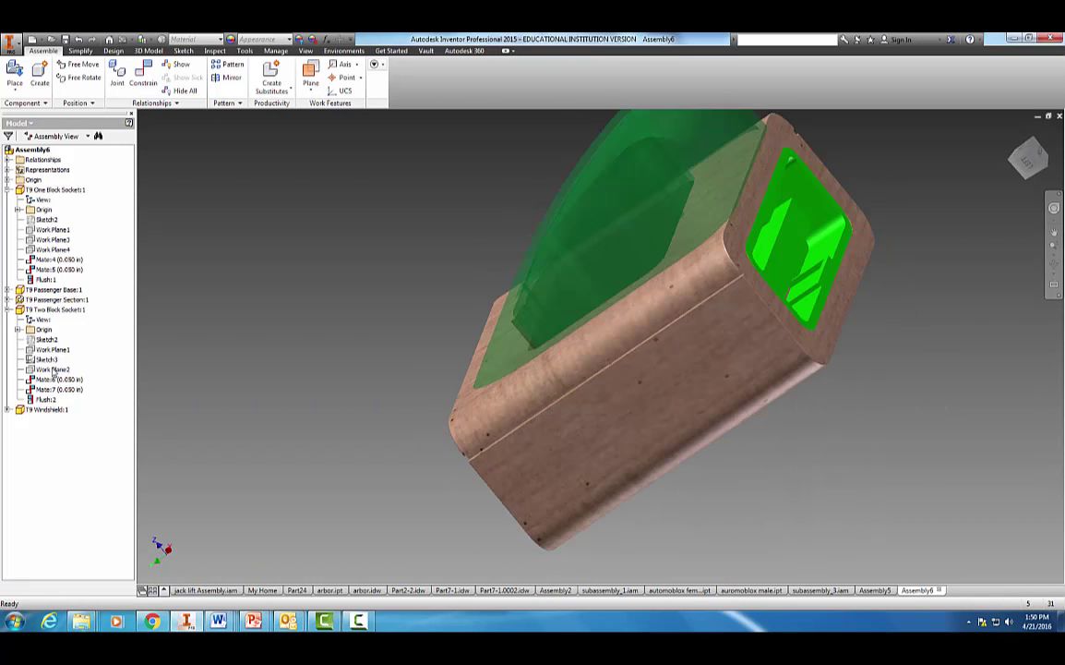
pyautogui.click(7, 409)
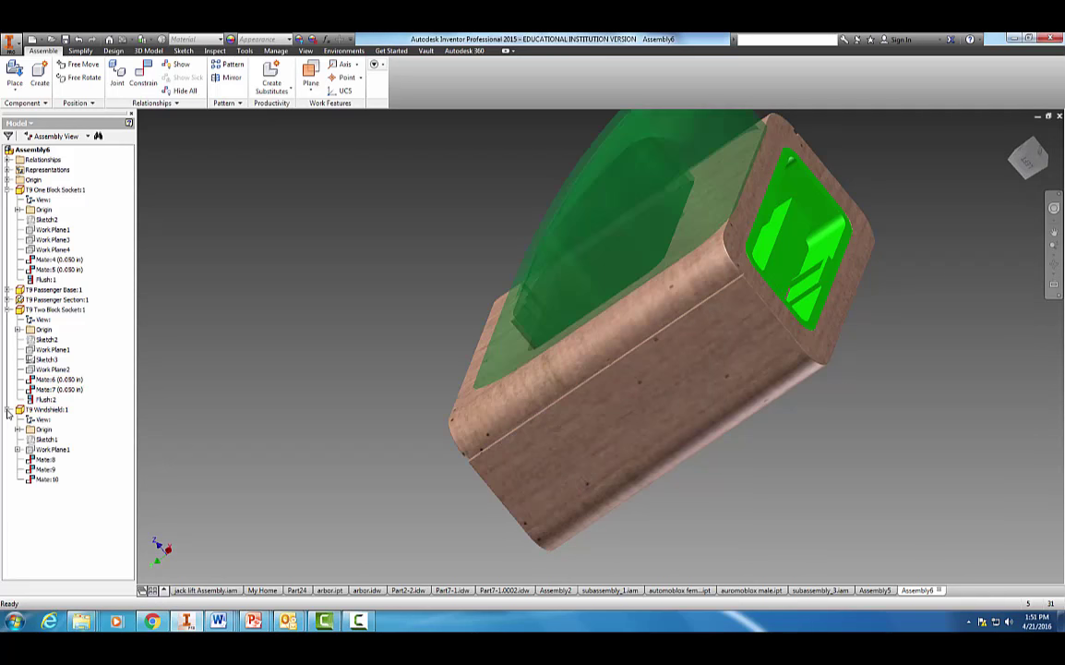
pyautogui.click(46, 480)
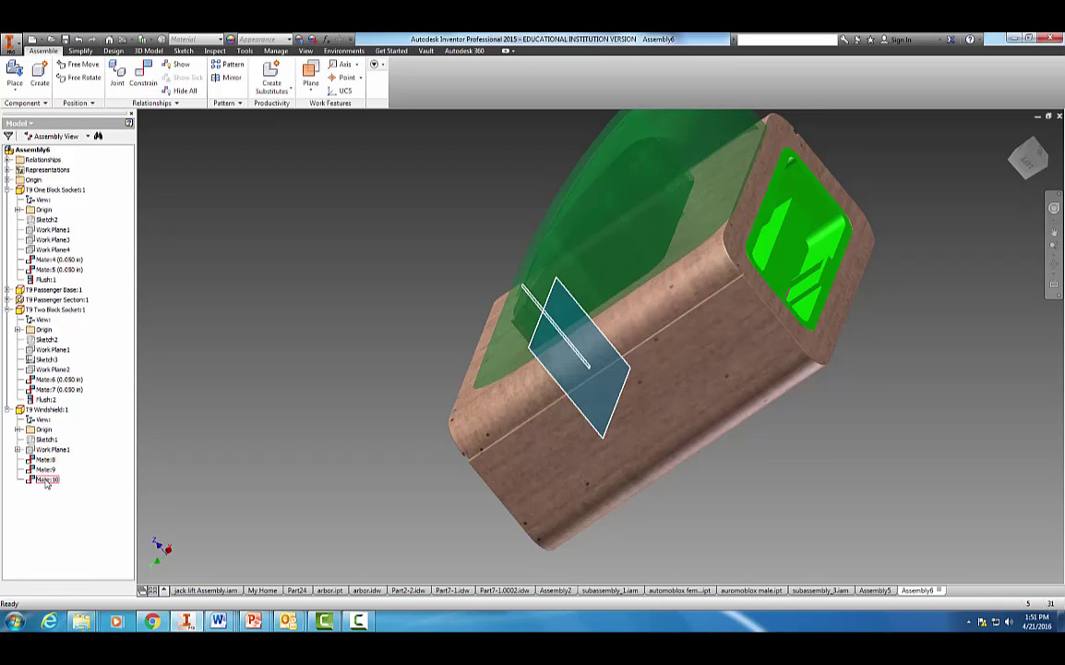
pyautogui.rightClick(45, 481)
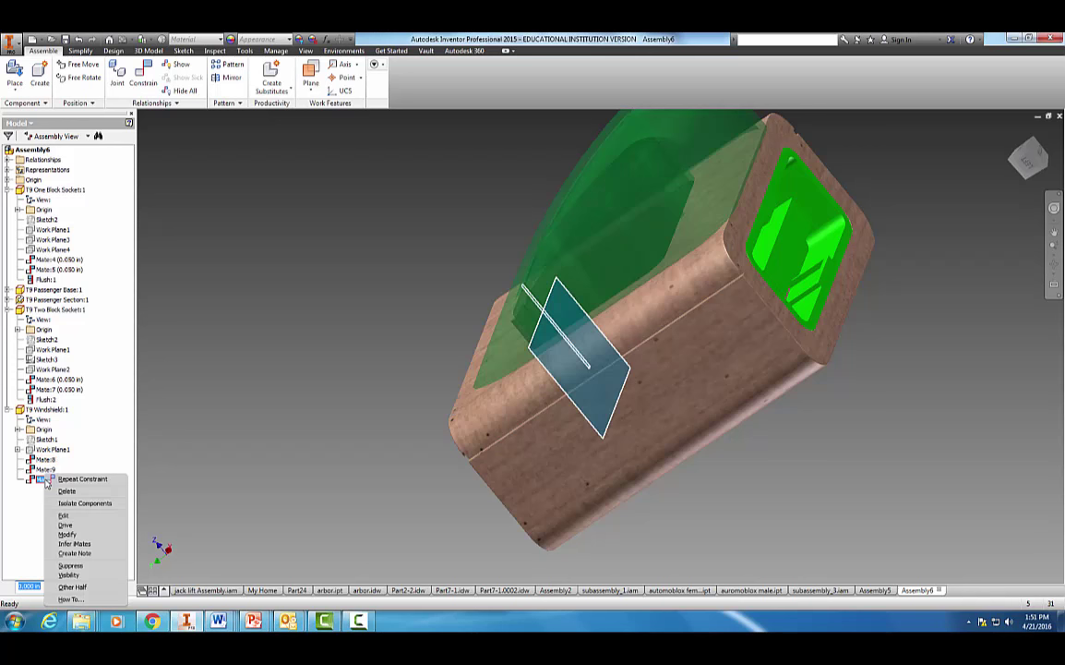
pyautogui.click(63, 514)
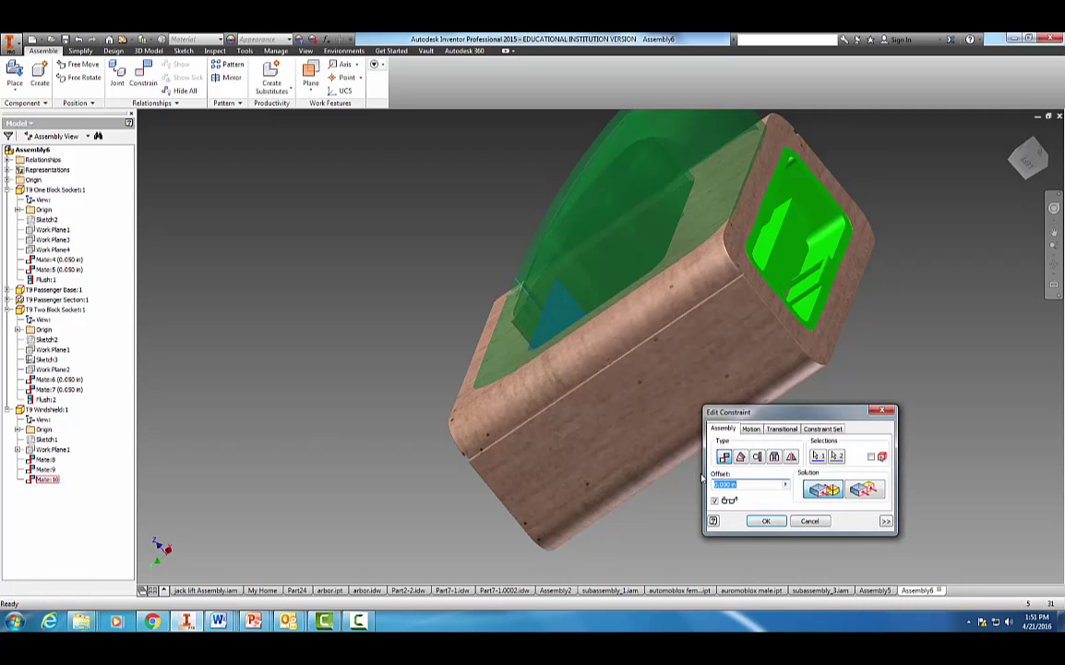
pyautogui.moveTo(734, 484); pyautogui.dragTo(724, 486)
pyautogui.write('5')
pyautogui.press('BackSpace')
pyautogui.press('BackSpace')
pyautogui.press('BackSpace')
pyautogui.write('-00.05')
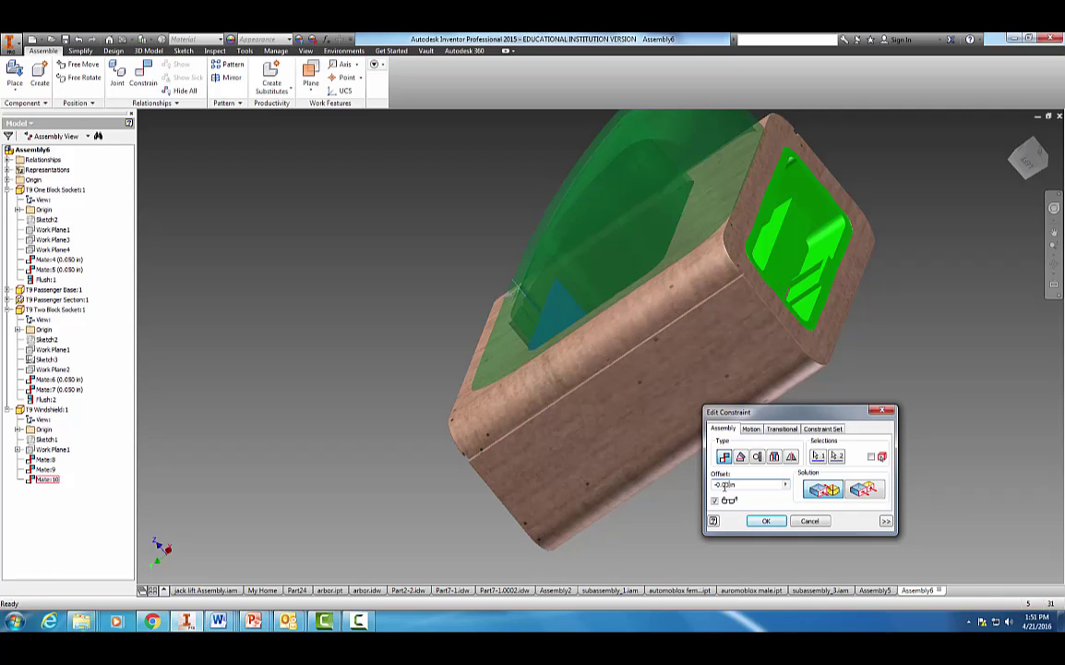
pyautogui.press('BackSpace')
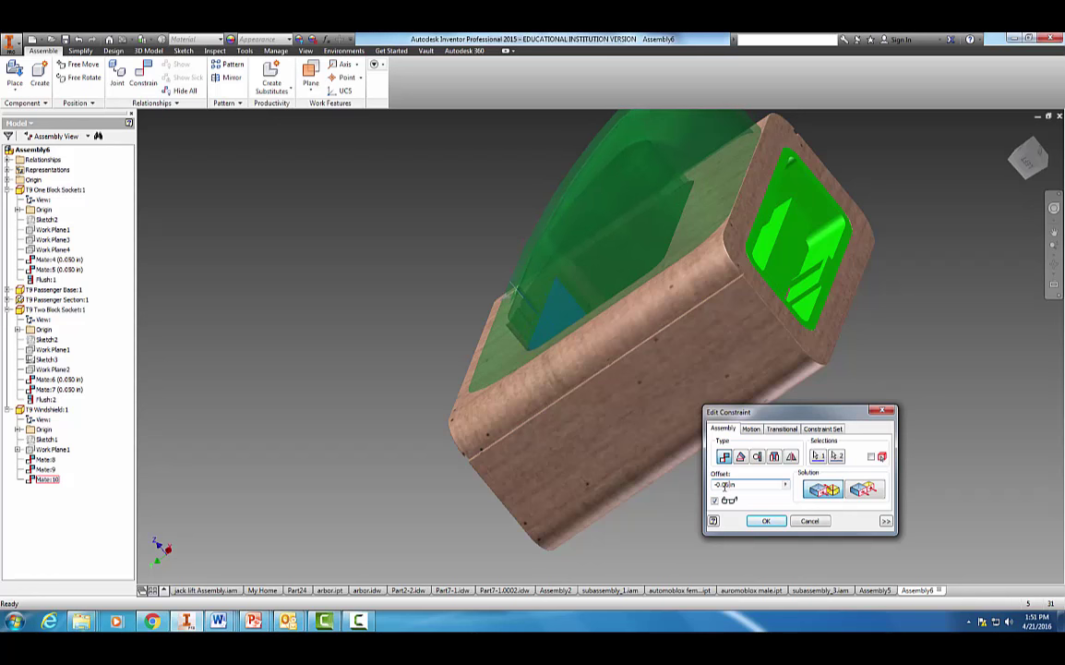
pyautogui.write('6')
pyautogui.press('BackSpace')
pyautogui.write('9')
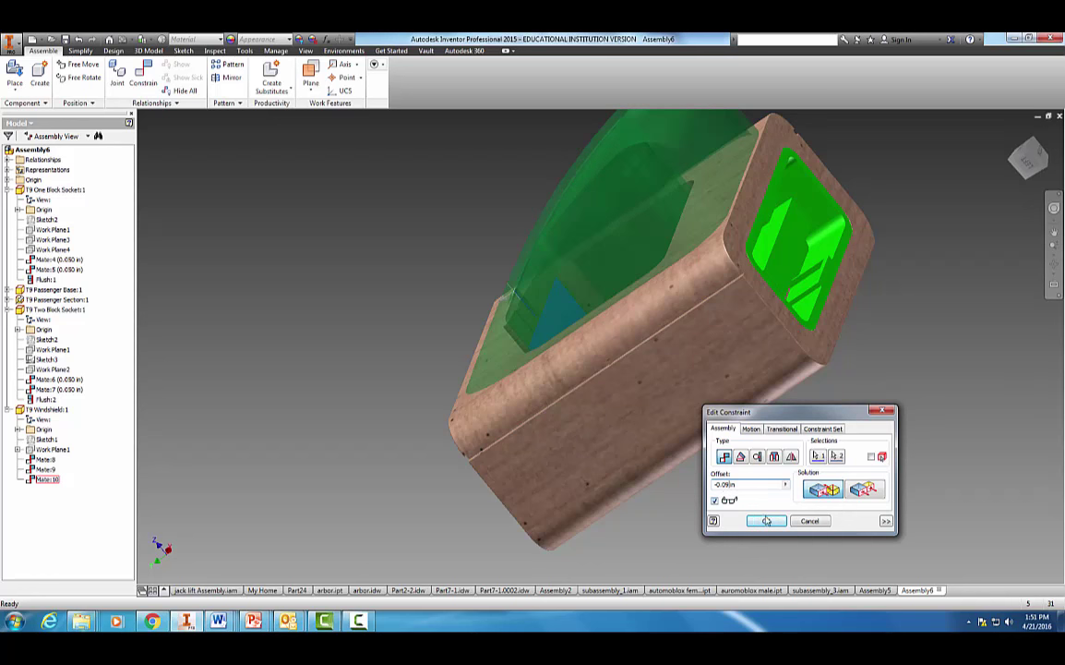
pyautogui.click(766, 520)
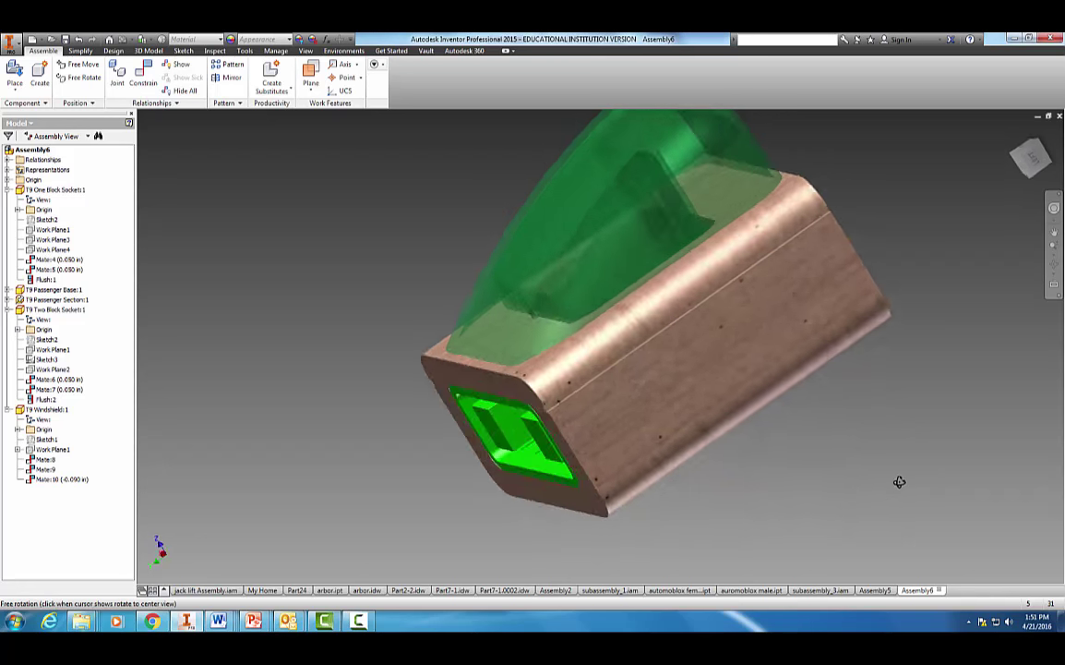
pyautogui.scroll(3, 928, 475)
pyautogui.scroll(-3, 929, 476)
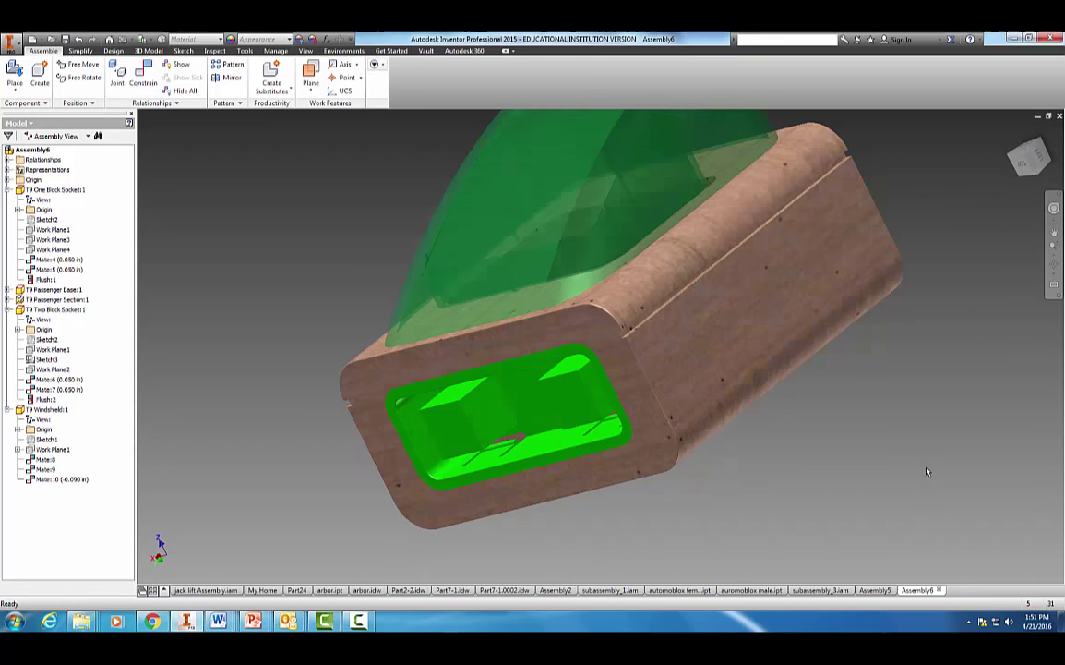